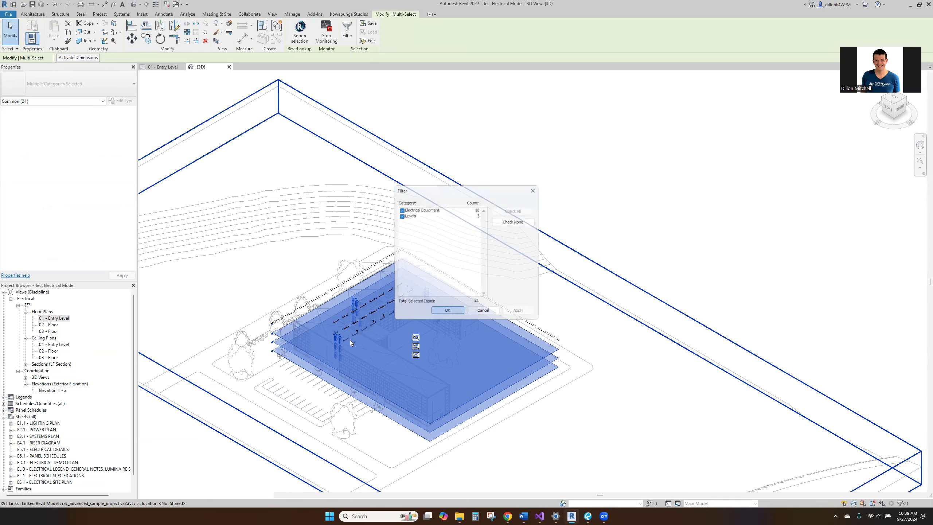
Open the 01 - Entry Level ceiling plan.
left_click(632, 349)
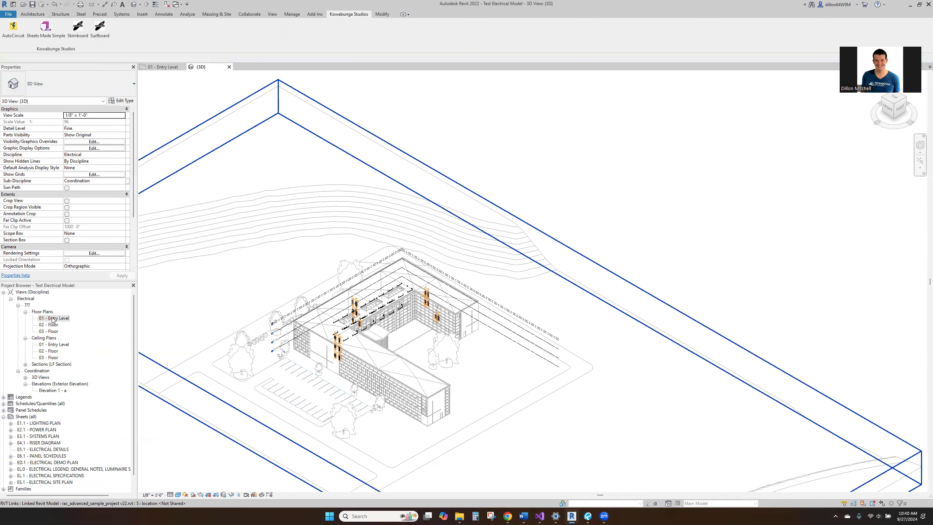
double_click(53, 344)
scroll(558, 256, "up", 5)
scroll(480, 377, "up", 2)
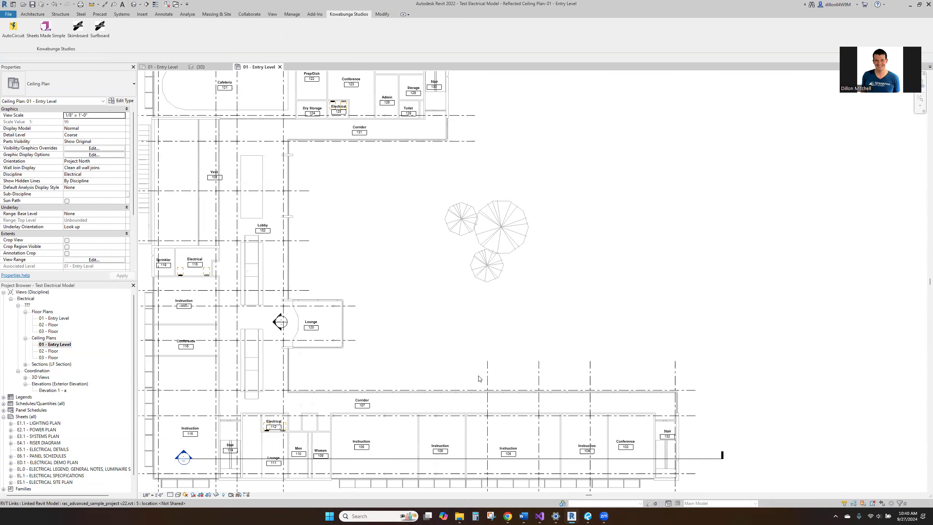
scroll(431, 256, "up", 2)
scroll(432, 256, "down", 2)
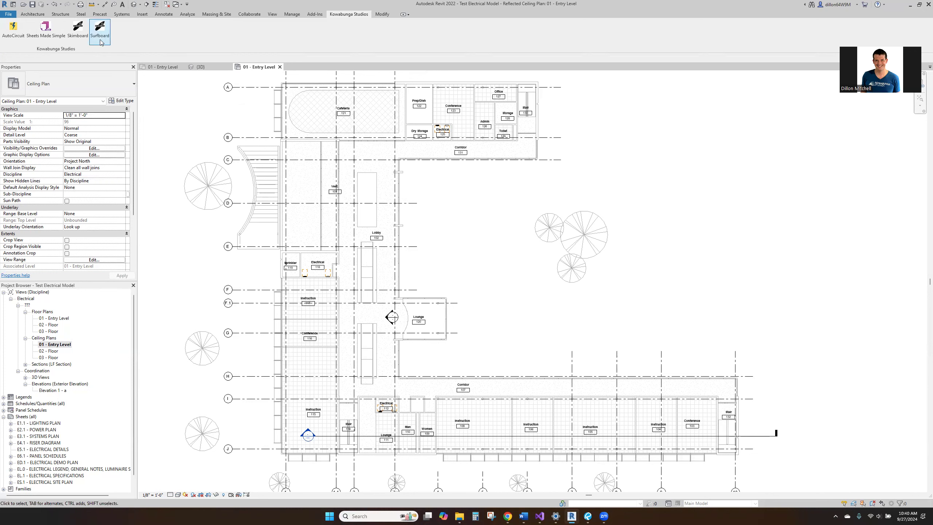
Launch the Surfboard add-in and sort its room list by unique room names.
left_click(100, 28)
left_click(472, 278)
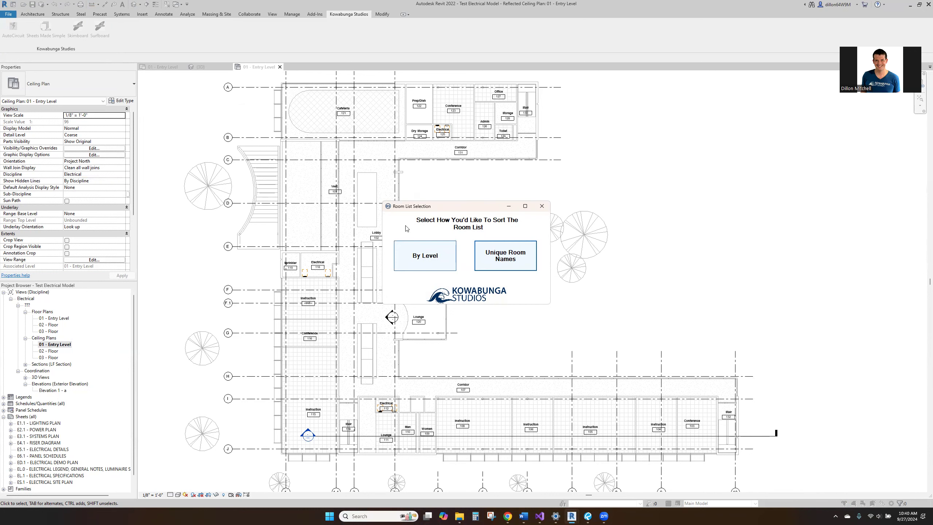
left_click(505, 258)
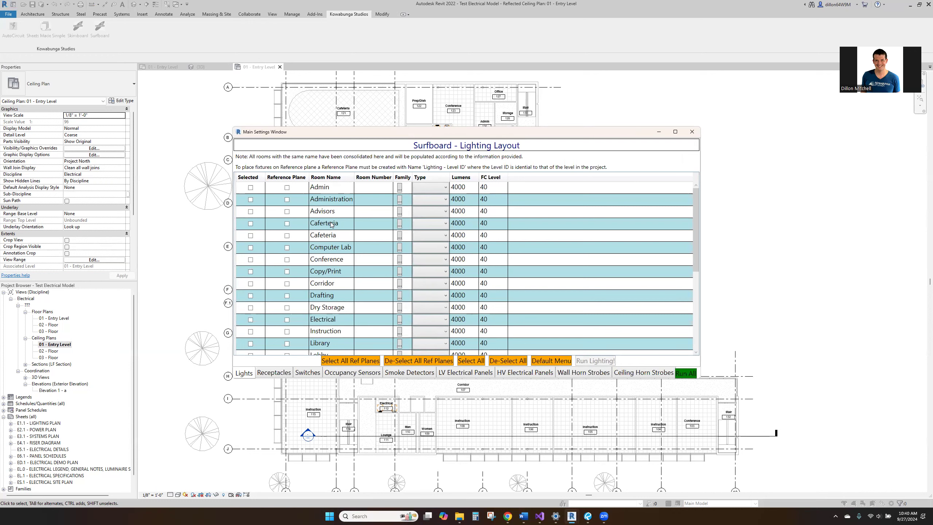
Examine the consolidated room list in the lighting layout, including the similarly named cafeteria rooms and the restroom entries.
left_click(319, 226)
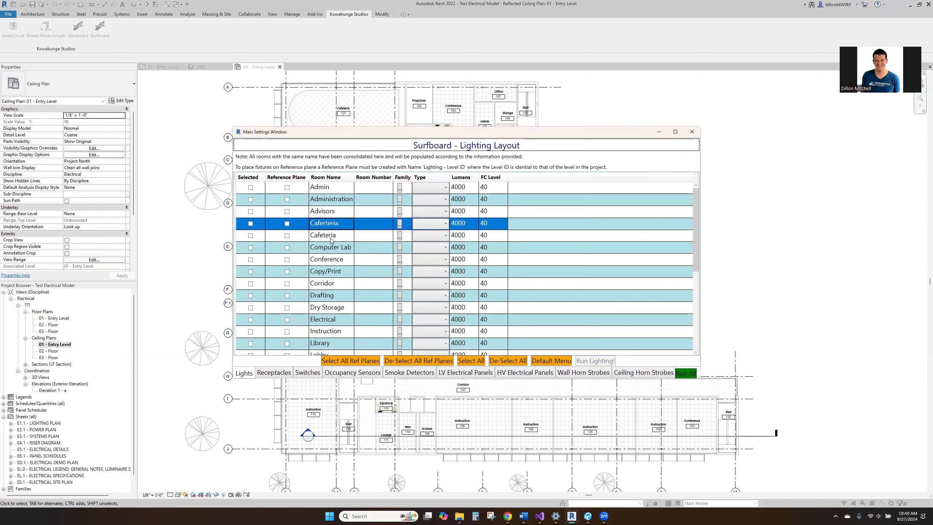
left_click(332, 237)
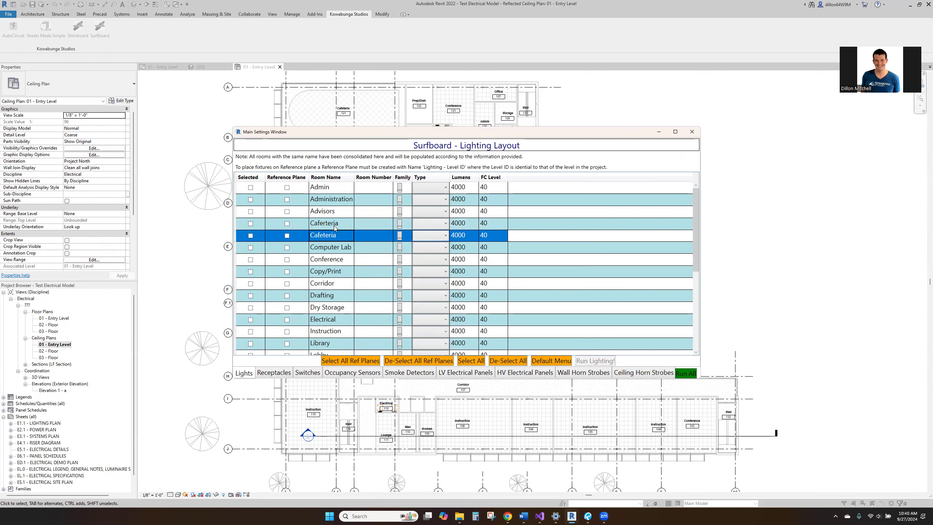
left_click(333, 224)
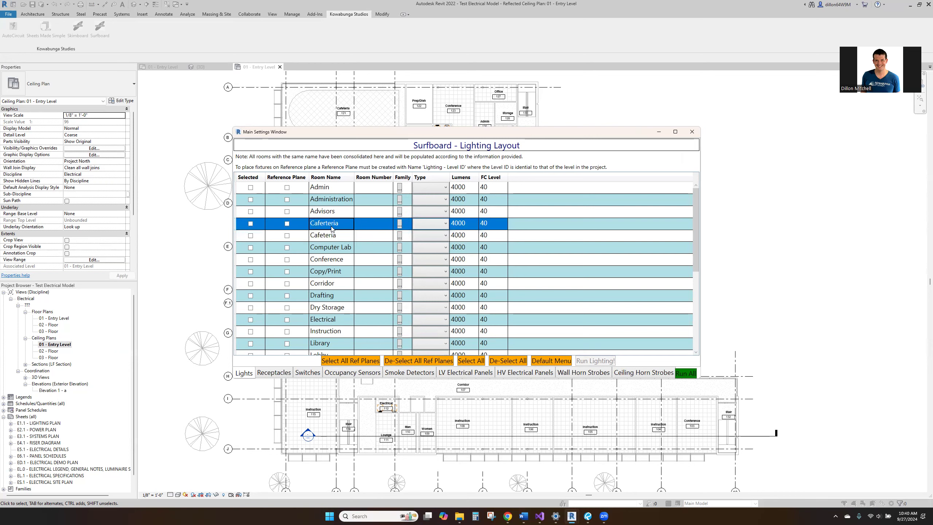
scroll(332, 233, "down", 5)
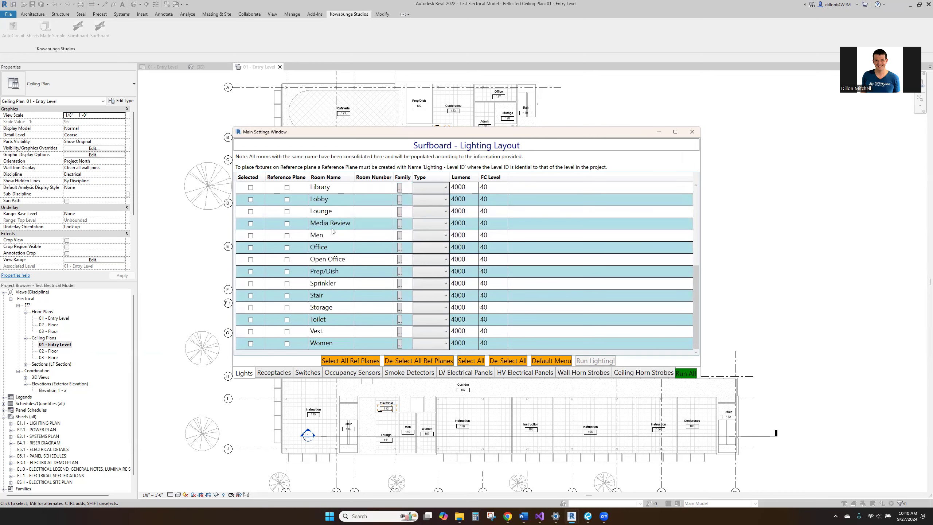
left_click(335, 235)
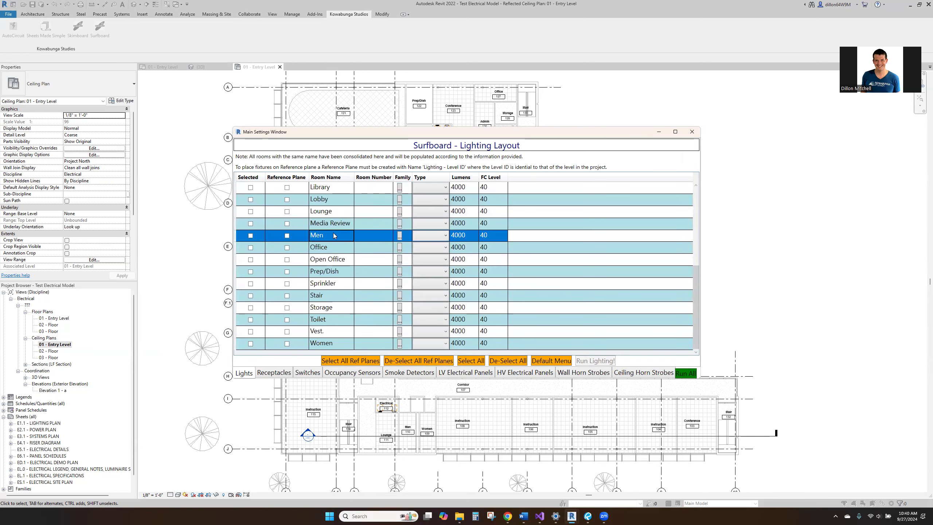
left_click(334, 343)
left_click(337, 316)
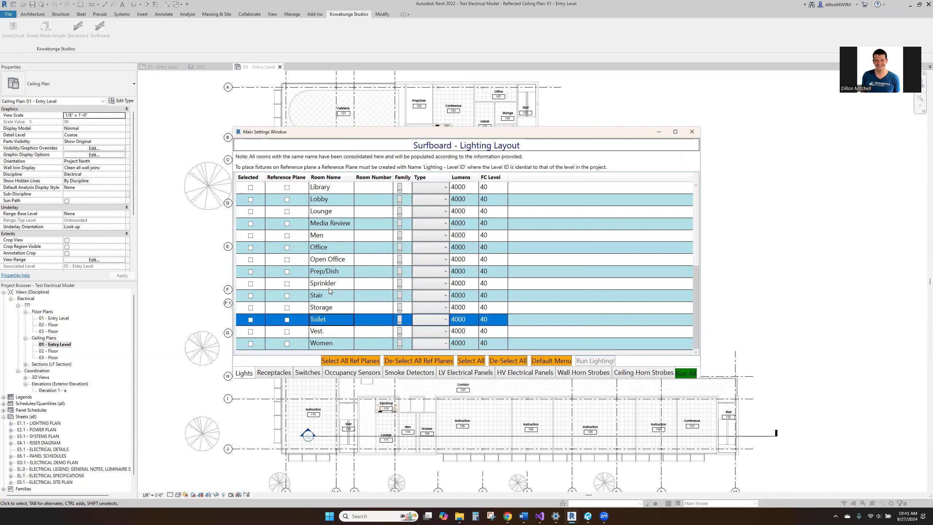
scroll(335, 319, "up", 3)
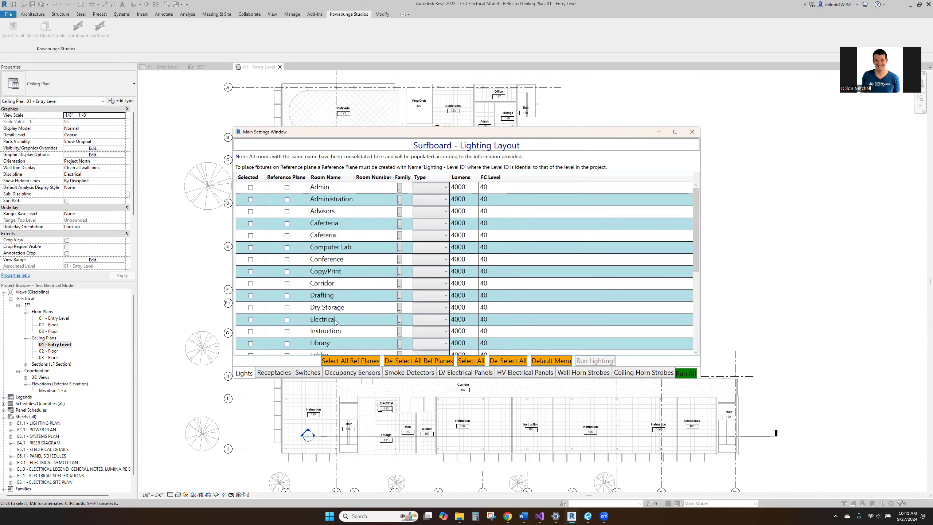
scroll(336, 319, "down", 3)
scroll(336, 316, "up", 6)
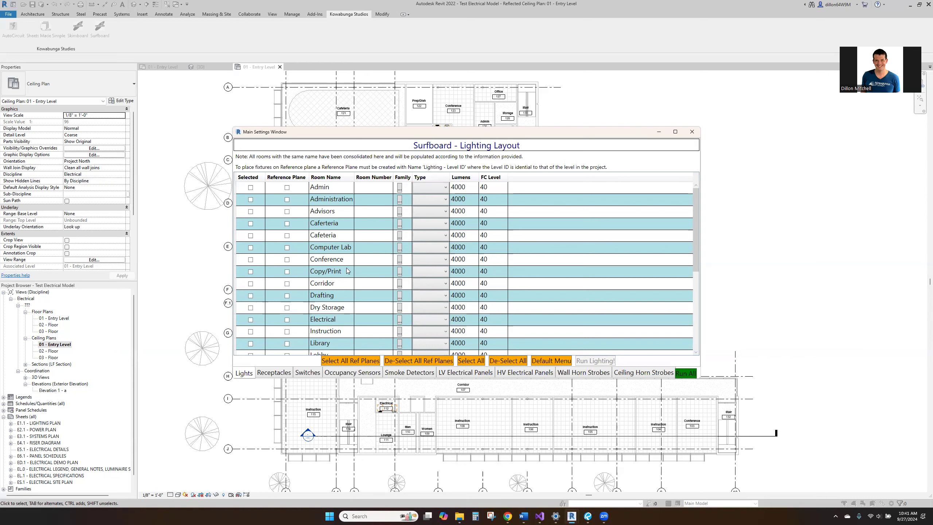
Set the default light fixture type to FTF2 for all rooms and accept the lighting defaults.
left_click(556, 361)
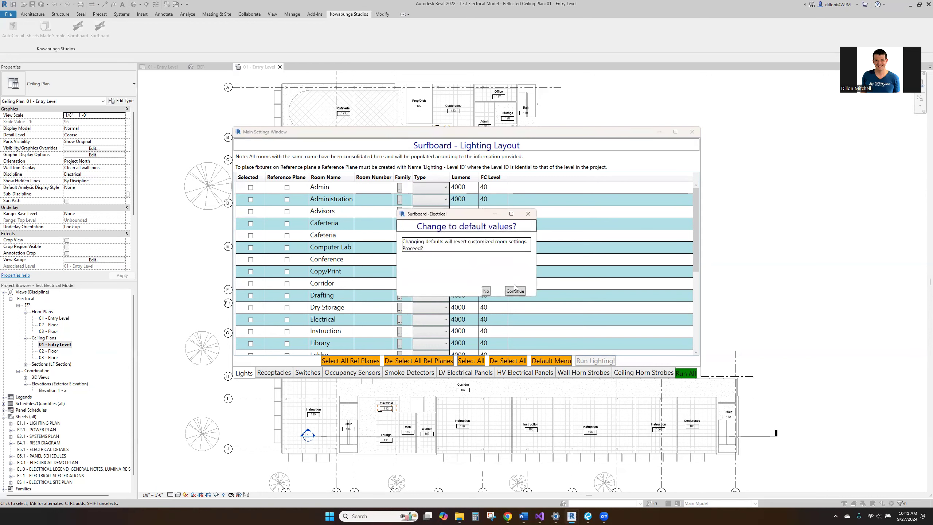
left_click(516, 297)
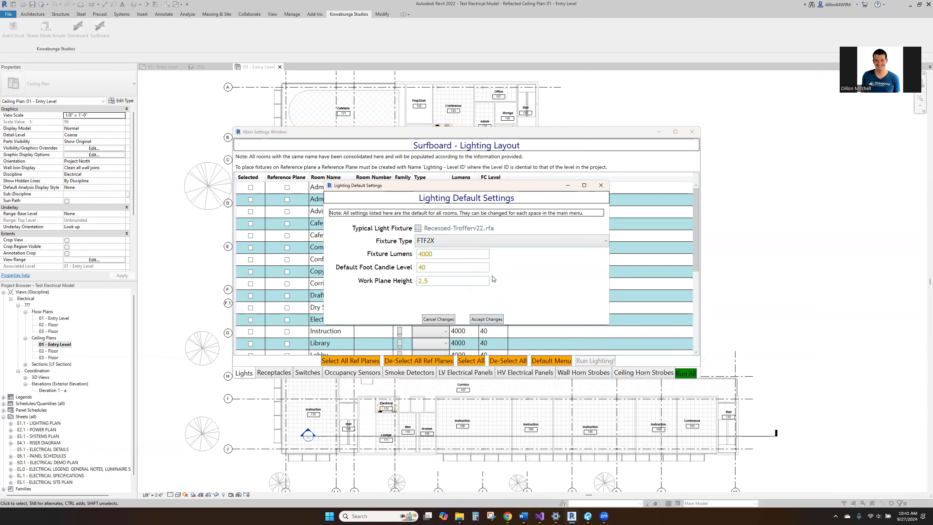
left_click(486, 245)
left_click(486, 245)
left_click(494, 318)
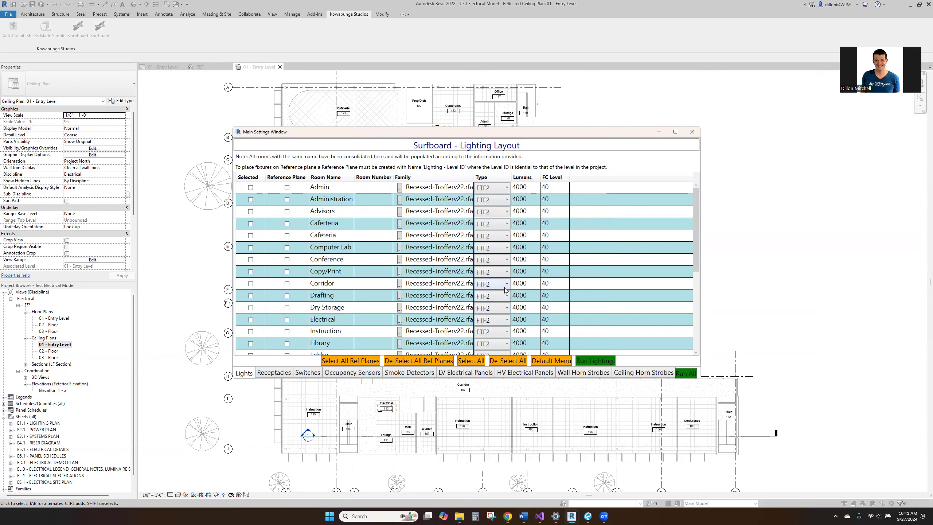
Include all rooms in the lighting layout and give Corridor an FC level of 20 and fixture type FTF2X.
left_click(470, 361)
left_click(550, 284)
type("20")
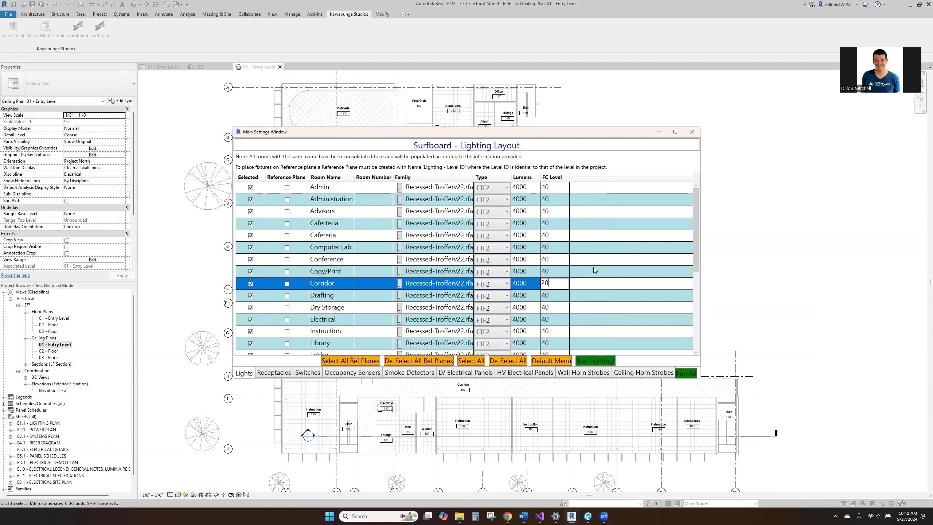
left_click(568, 272)
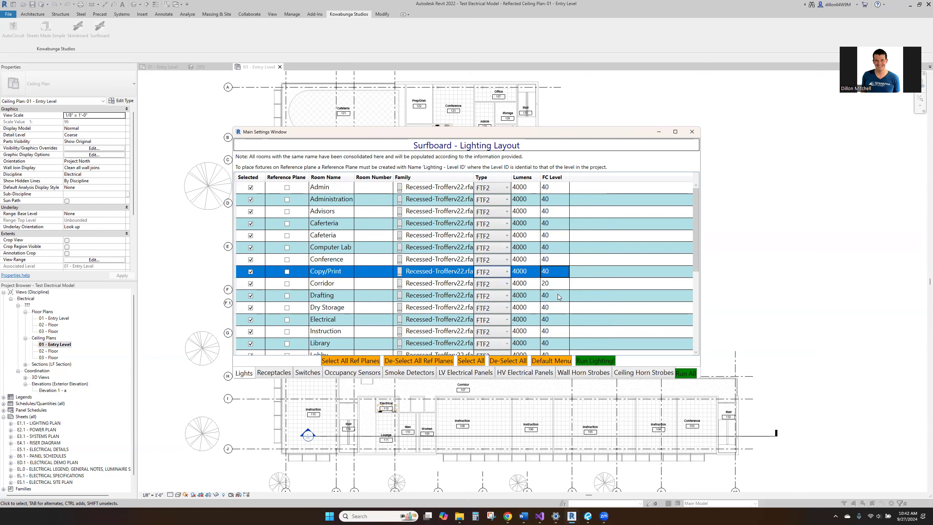
left_click(493, 285)
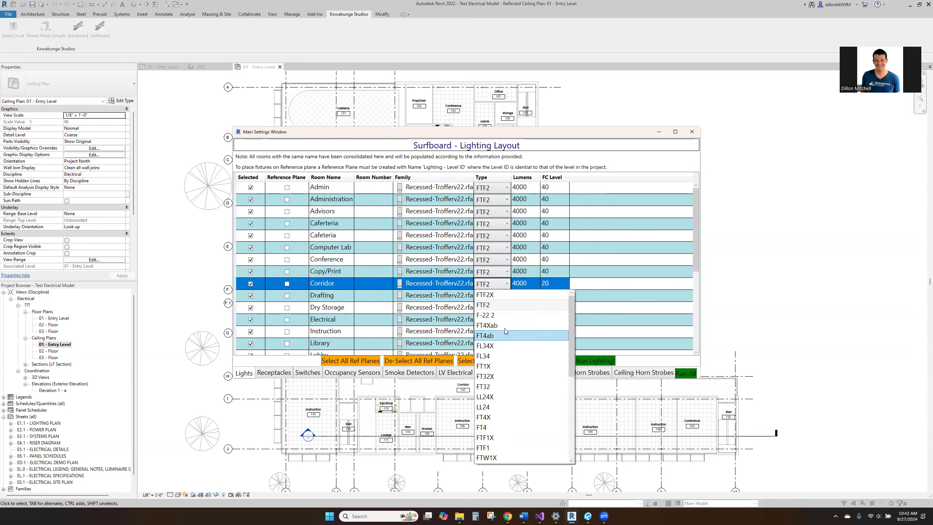
left_click(504, 295)
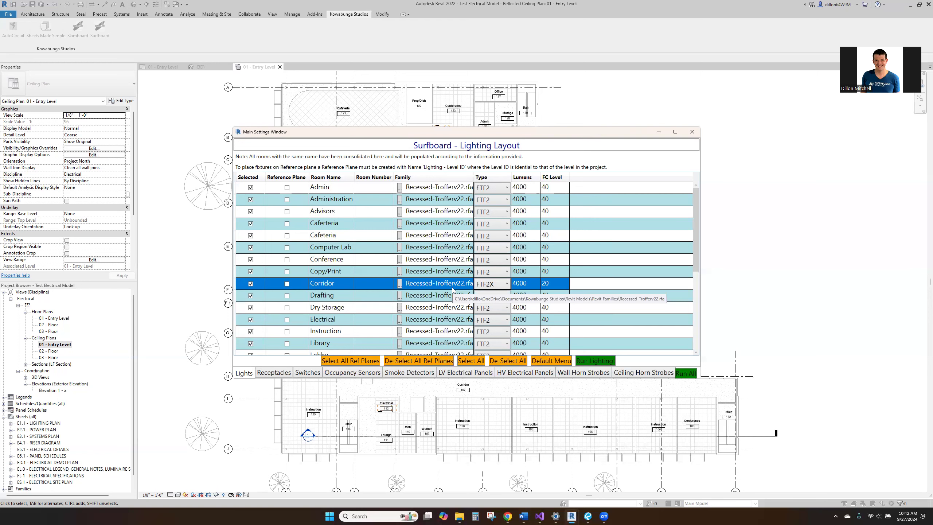
Apply receptacle defaults of type Duplex with the Quantity per wall placement strategy to all rooms.
left_click(281, 375)
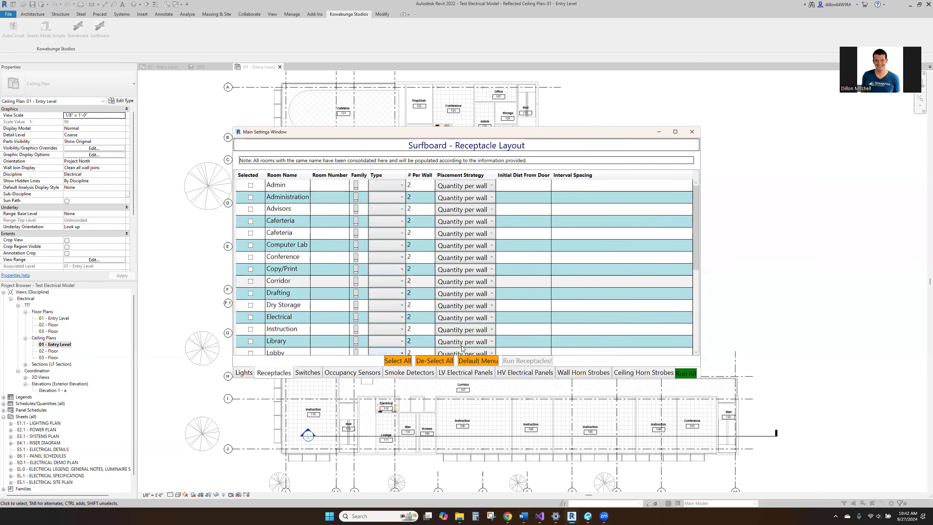
left_click(488, 361)
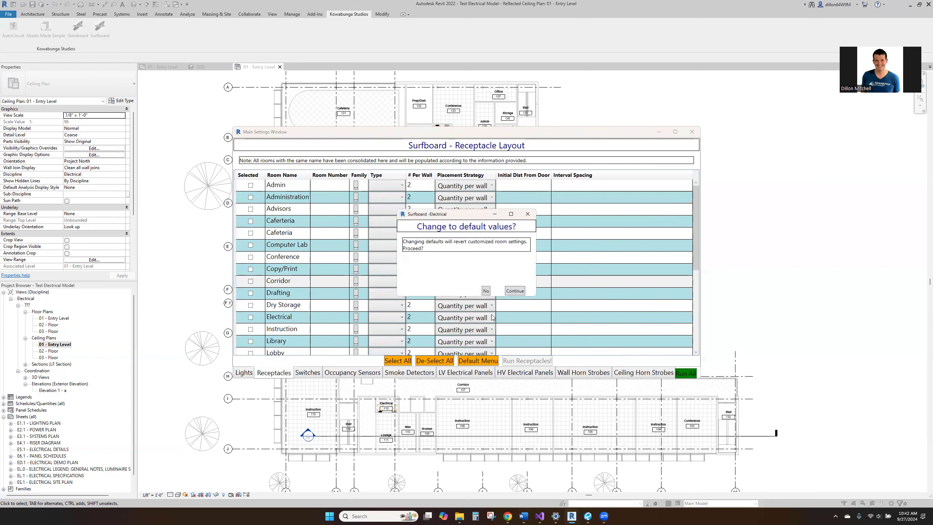
left_click(515, 291)
left_click(527, 249)
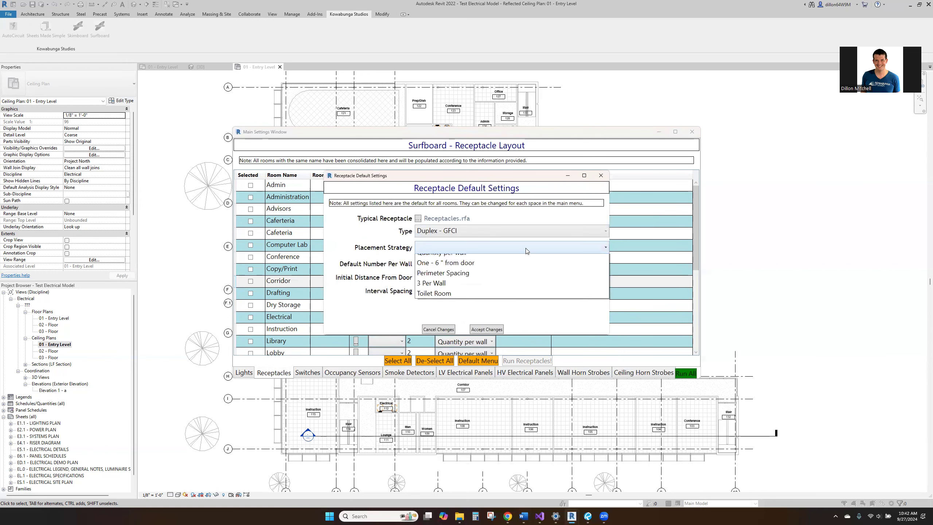
left_click(528, 260)
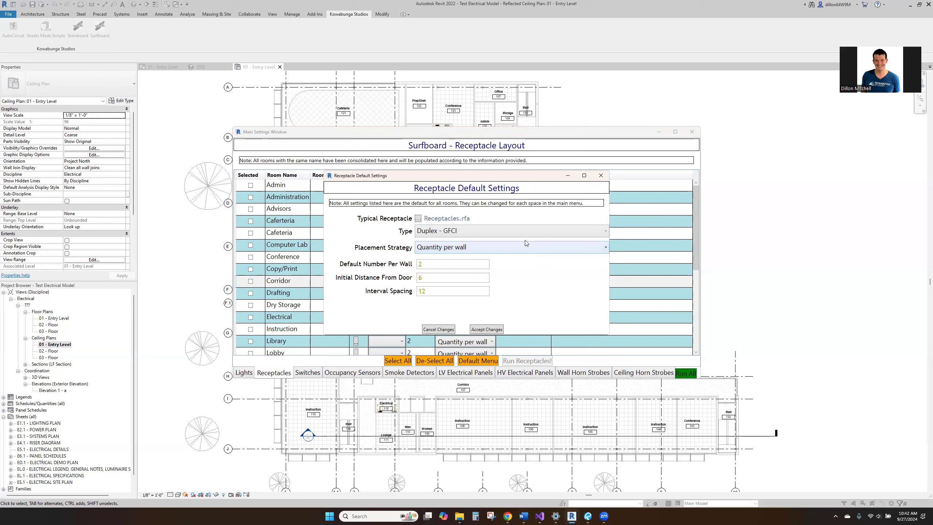
left_click(525, 231)
left_click(526, 263)
left_click(489, 330)
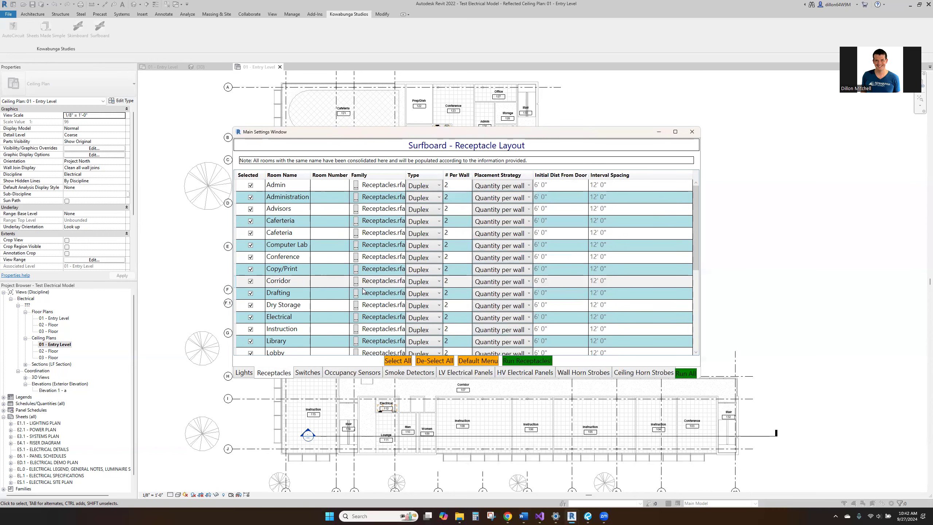
Set Corridor to 1 receptacle per wall, and Dry Storage and Electrical to the One - 6 " from door placement strategy.
left_click(464, 283)
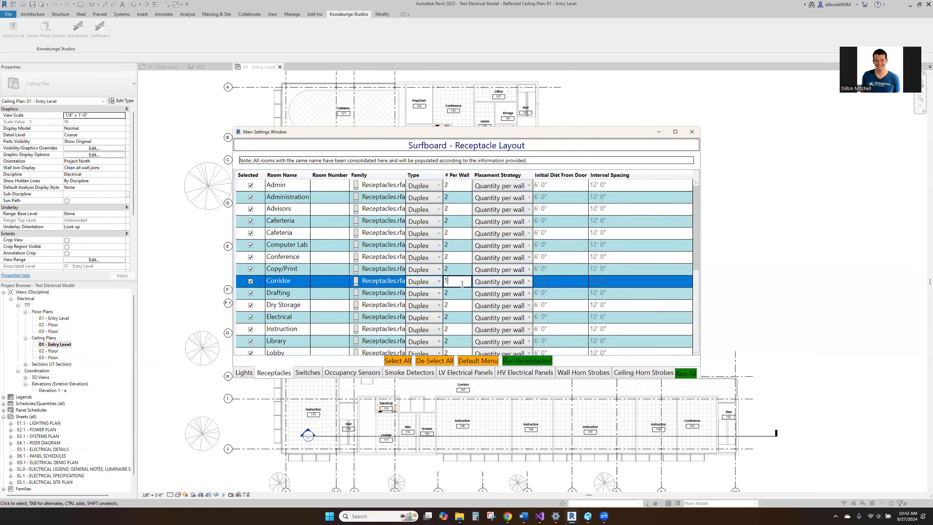
key("Return")
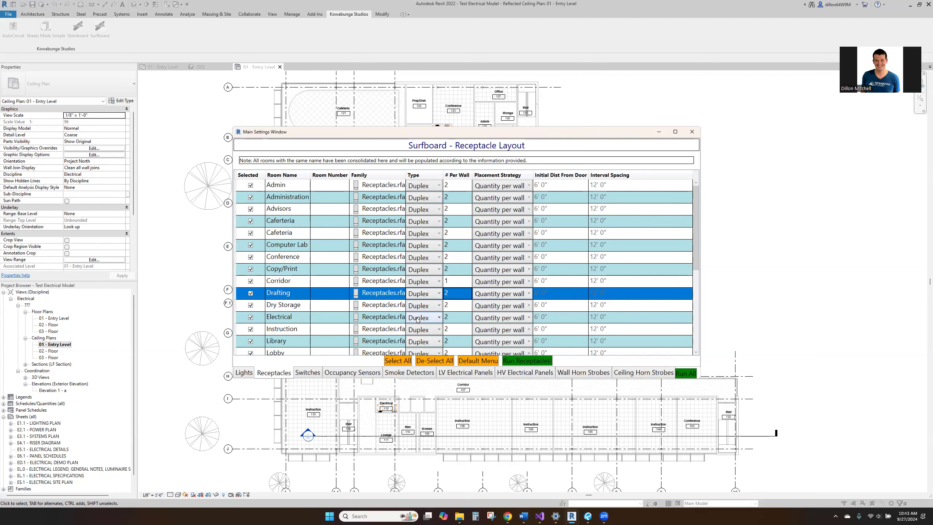
left_click(488, 307)
left_click(516, 331)
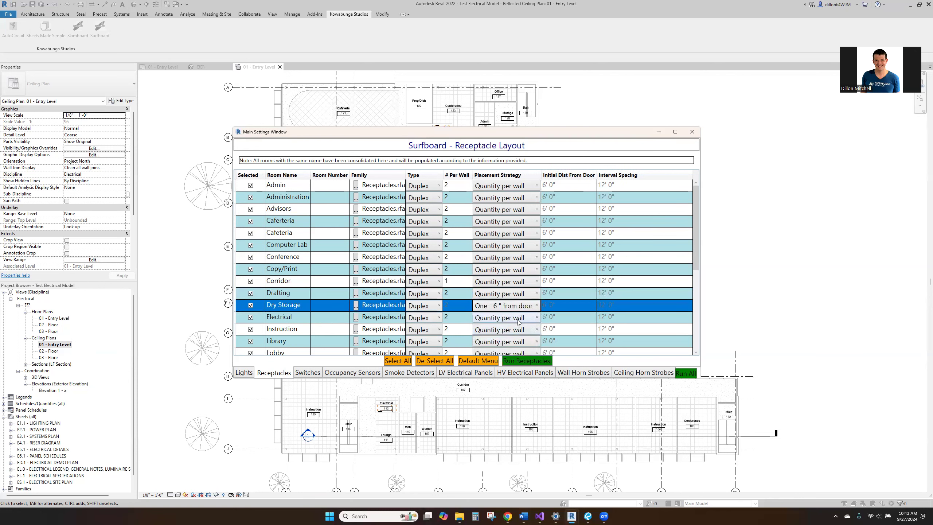
left_click(518, 317)
left_click(522, 339)
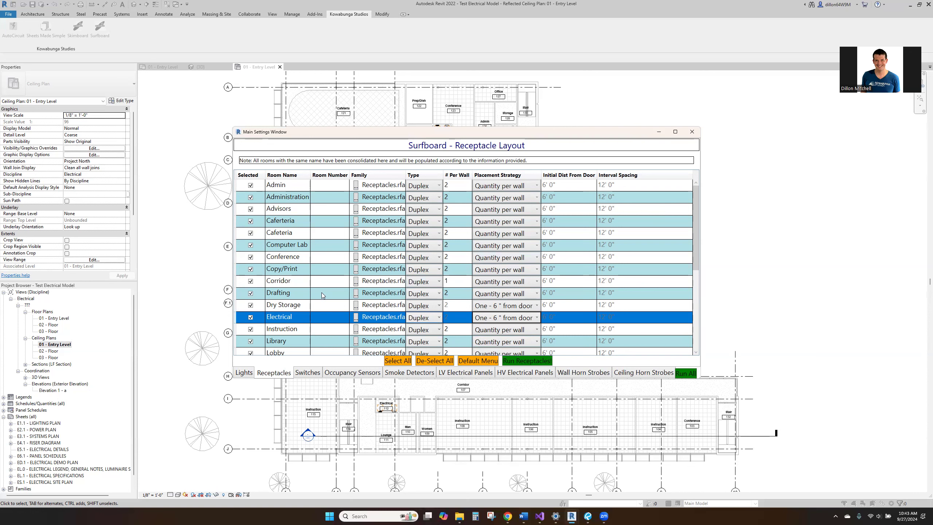
Set the receptacle placement strategy to Perimeter Spacing for Instruction and 3 Per Wall for Library.
left_click(324, 329)
scroll(327, 327, "down", 1)
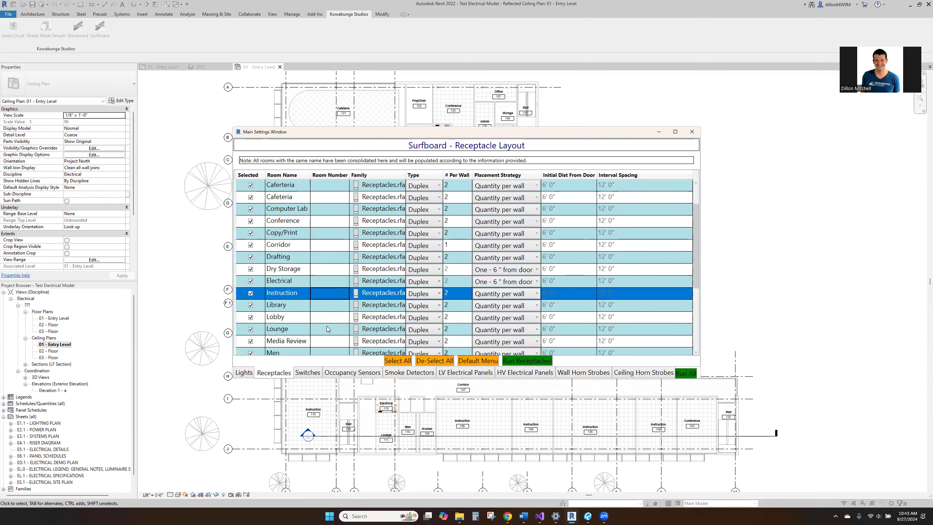
left_click(500, 296)
left_click(517, 330)
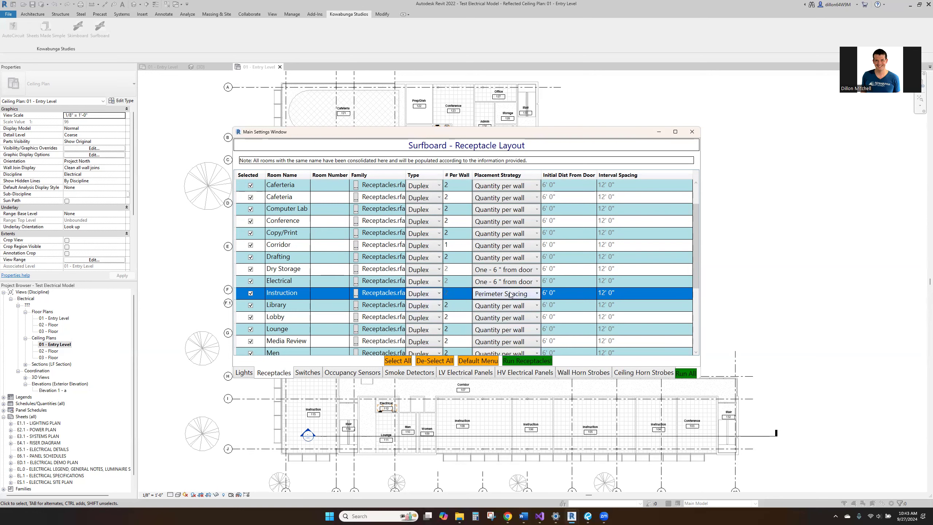
left_click(486, 307)
left_click(502, 348)
Give the Men room a Duplex - GFCI receptacle placed One - 6 " from door, and set Office to 1 receptacle per wall.
scroll(497, 327, "down", 2)
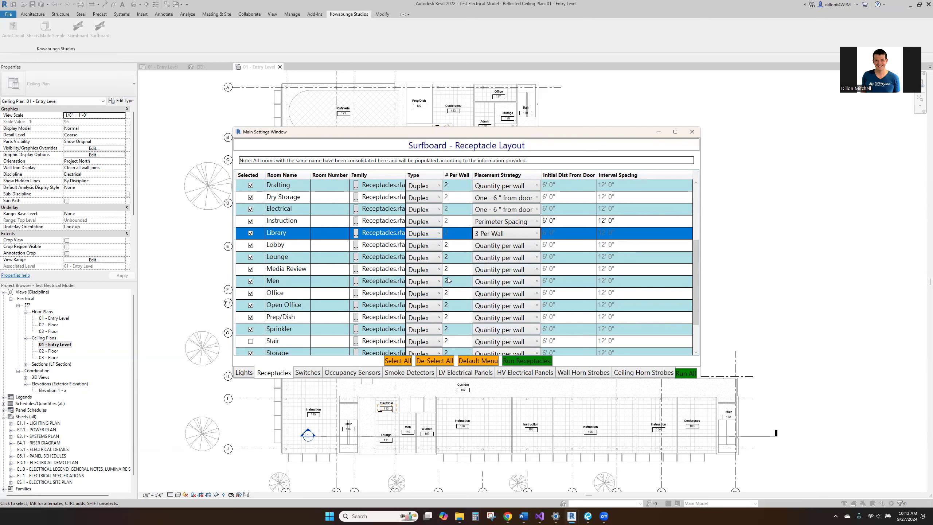
left_click(505, 281)
left_click(500, 302)
left_click(427, 285)
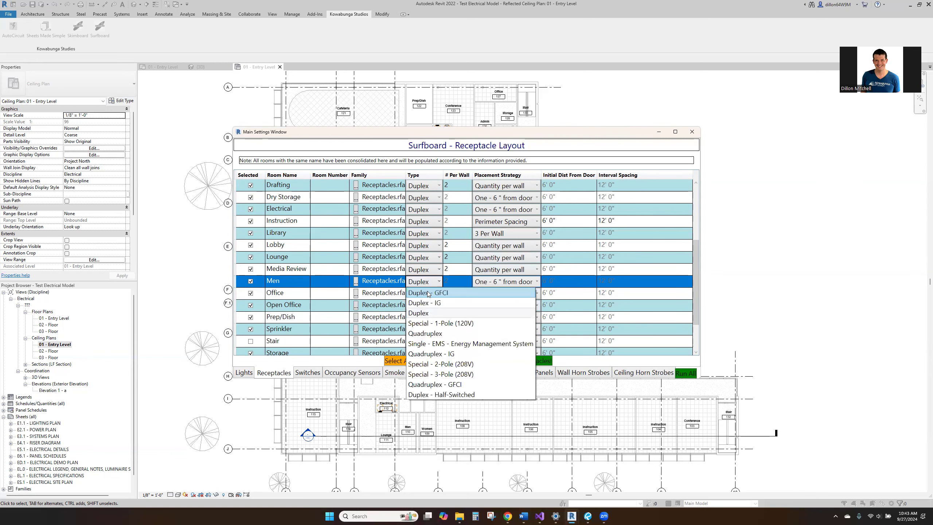
left_click(433, 297)
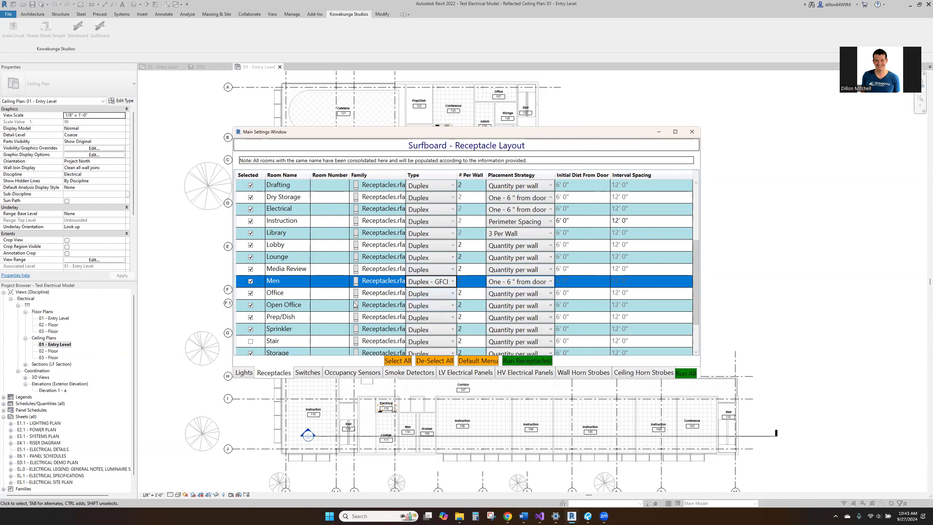
left_click(476, 294)
type("1")
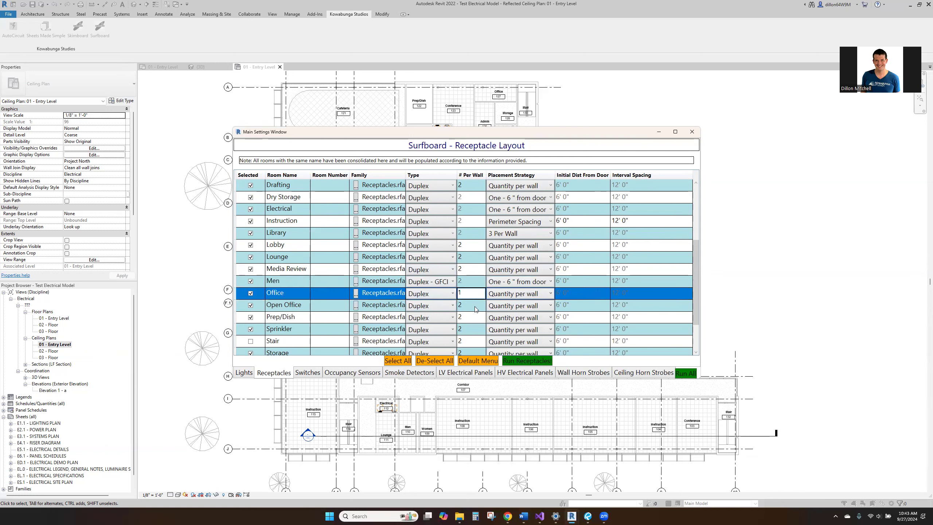
Set Open Office to 2 receptacles per wall.
left_click(476, 308)
type("1")
key("BackSpace")
type("2")
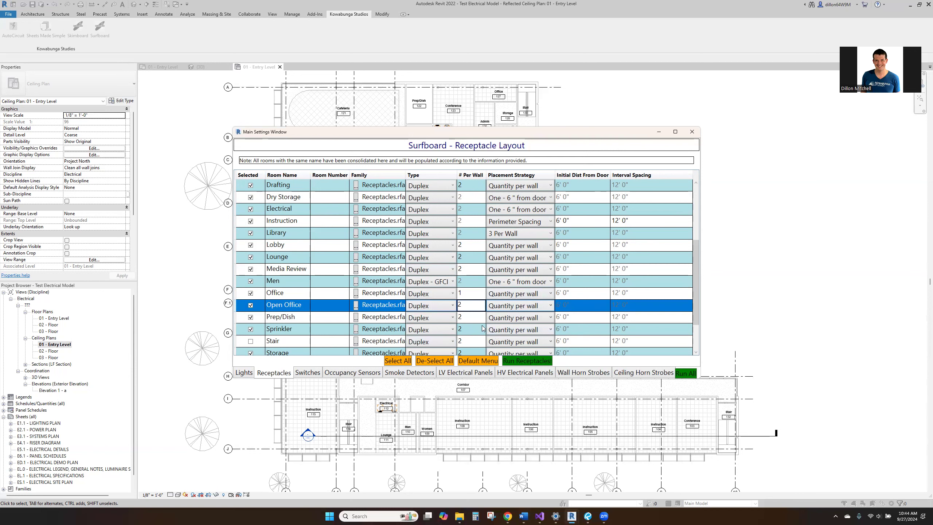
Give the Sprinkler room a Duplex - GFCI receptacle placed One - 6 " from door.
left_click(452, 330)
left_click(426, 341)
left_click(489, 331)
left_click(507, 352)
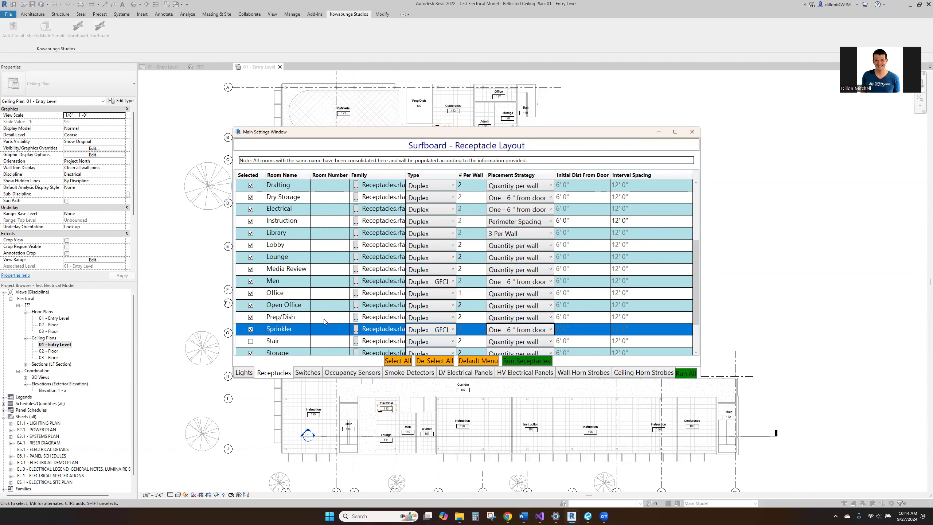
left_click(322, 331)
Set the Storage room's receptacle placement strategy to One - 6 " from door, keeping its Duplex type.
scroll(321, 331, "down", 3)
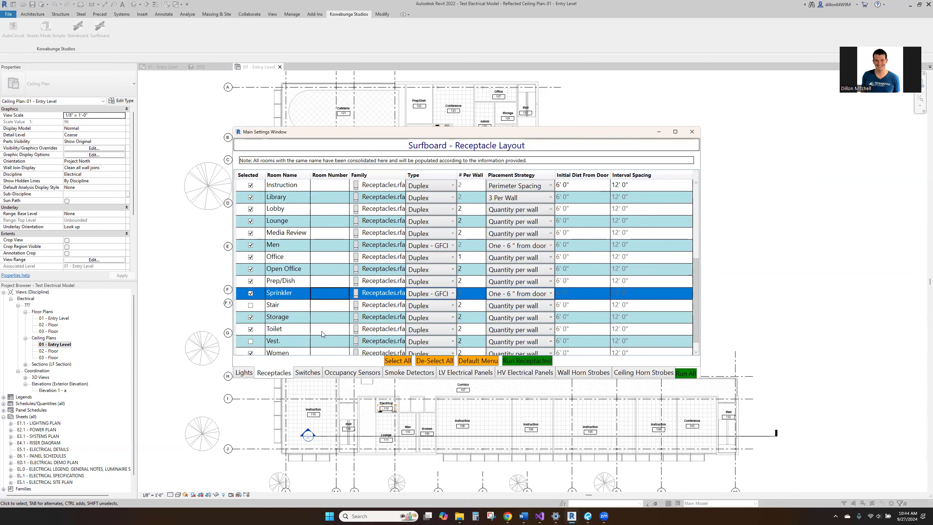
left_click(441, 306)
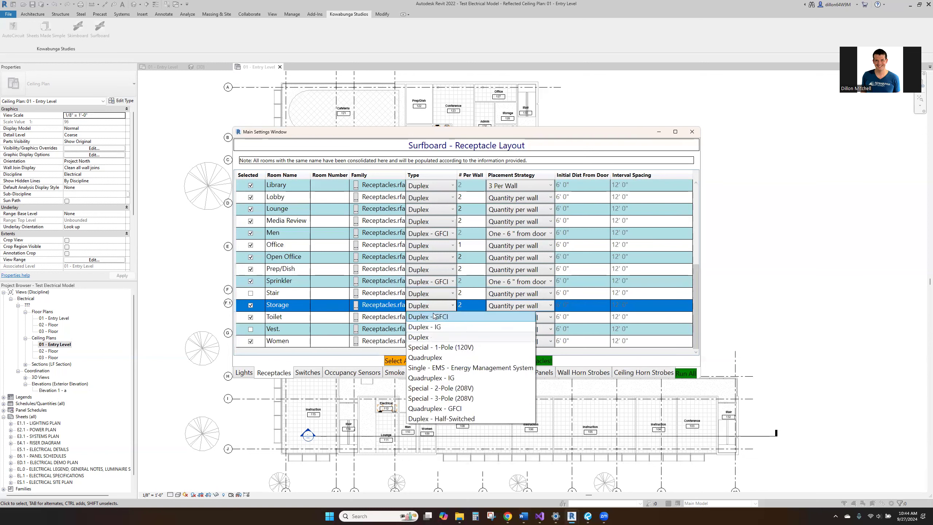
left_click(524, 318)
left_click(523, 308)
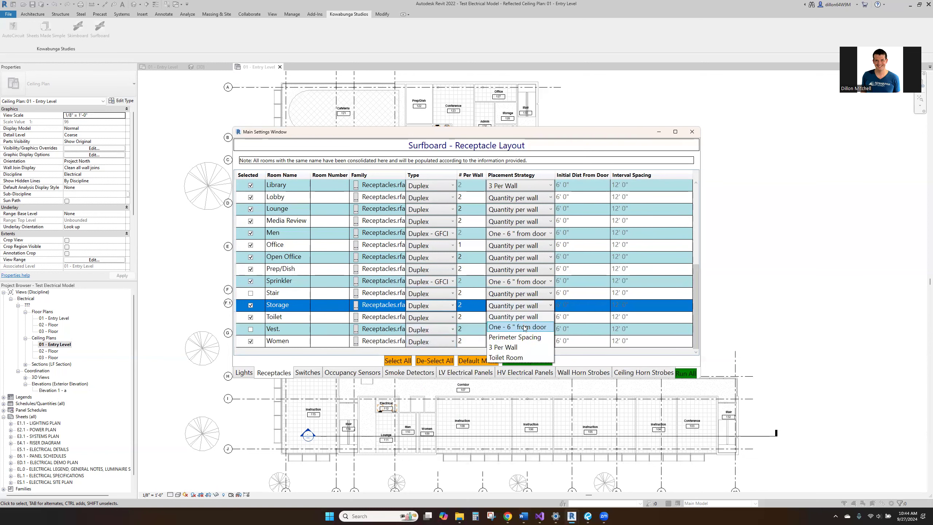
left_click(526, 329)
Give the Toilet and Women rooms Duplex - GFCI receptacles placed One - 6 " from door.
left_click(442, 319)
left_click(429, 338)
left_click(522, 318)
left_click(491, 342)
left_click(433, 342)
left_click(426, 362)
left_click(441, 341)
left_click(428, 352)
left_click(522, 342)
left_click(514, 363)
Include Vest. in the receptacle layout with type Duplex - GFCI and 1 receptacle per wall.
left_click(250, 330)
left_click(430, 329)
left_click(428, 340)
double_click(466, 329)
key("BackSpace")
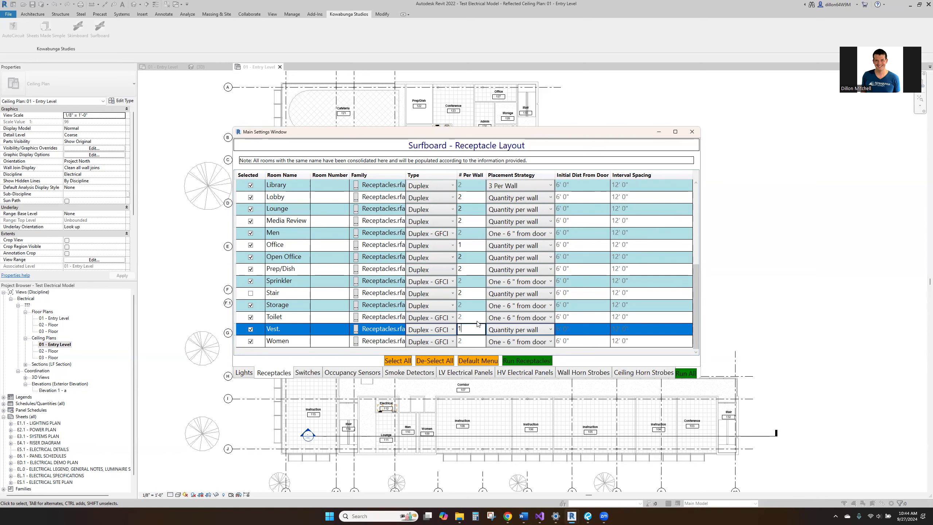
type("1")
Return to the lighting layout settings, run all Surfboard layouts, and dismiss the completion summary.
left_click(245, 373)
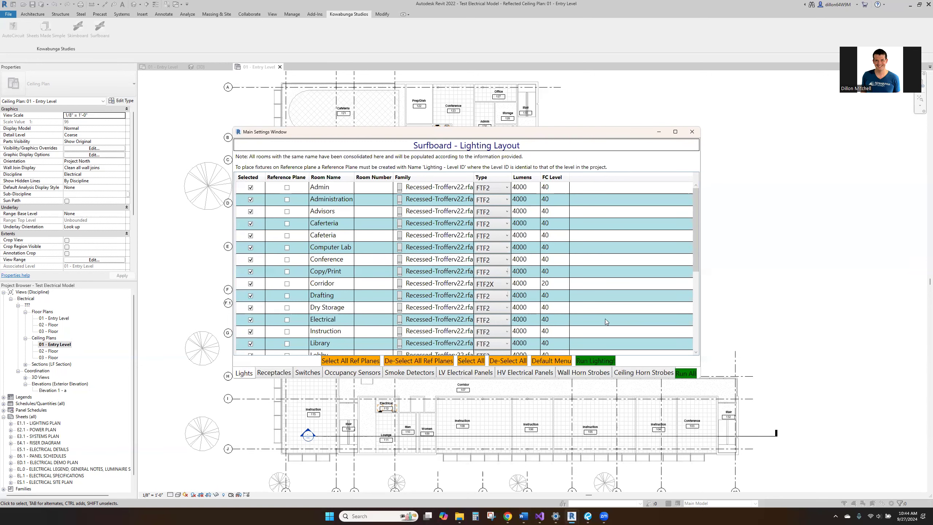
left_click(686, 373)
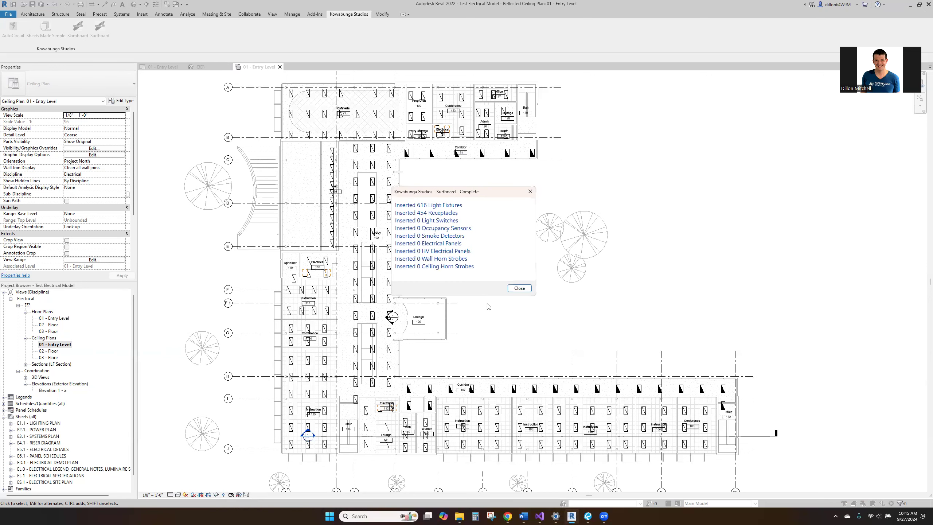
left_click(521, 286)
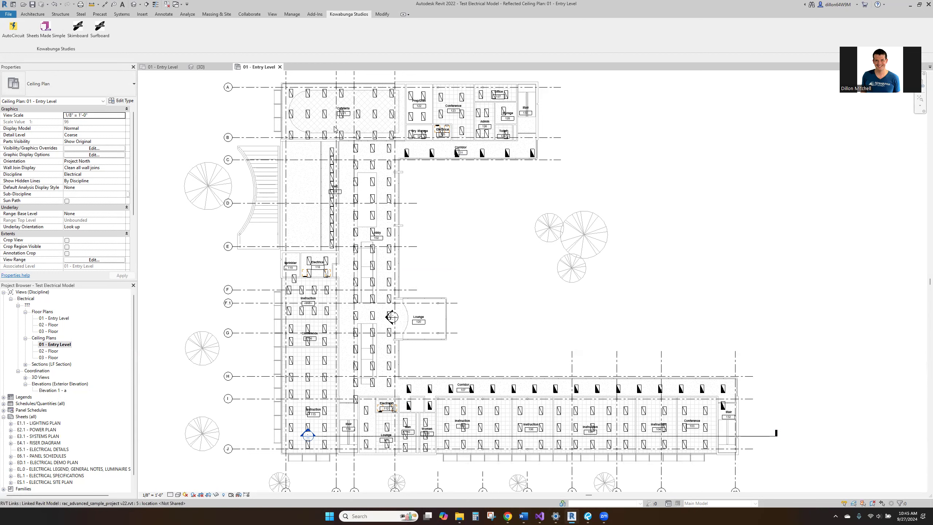
Delete every second FTF2 troffer from the fixture row in the Vest. room.
left_click(332, 237)
left_click(332, 217, "ctrl")
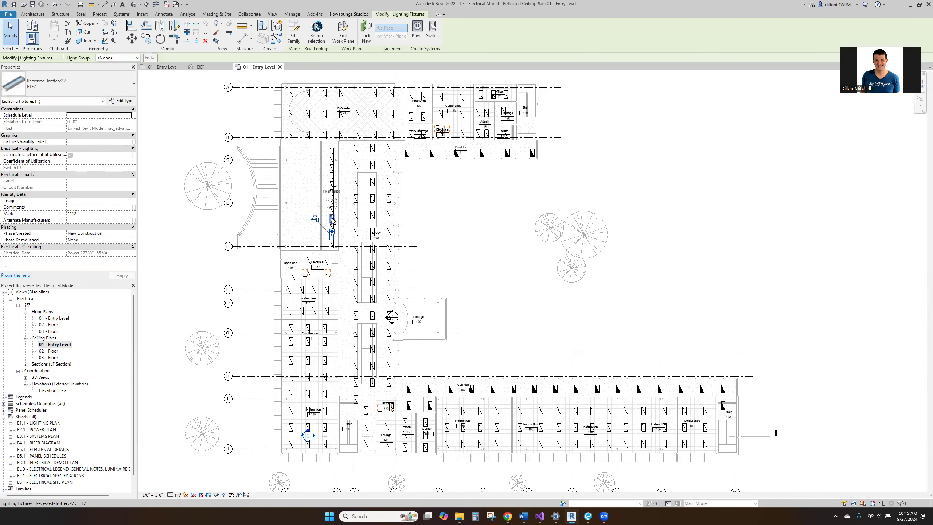
left_click(333, 178, "ctrl")
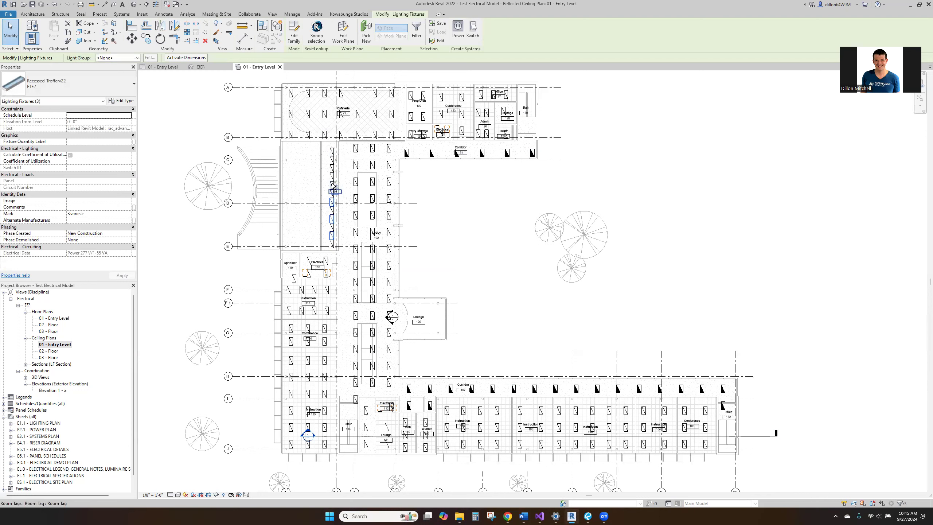
left_click(332, 151, "ctrl")
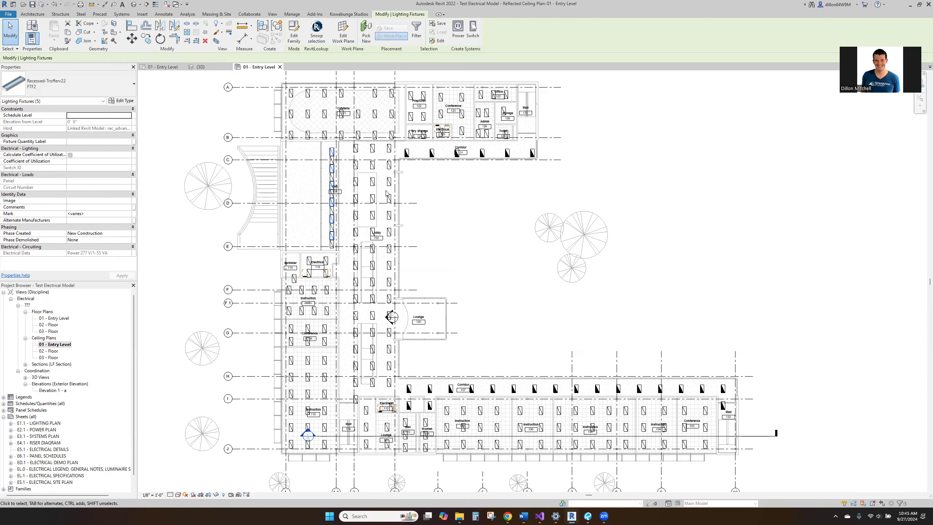
key("Escape")
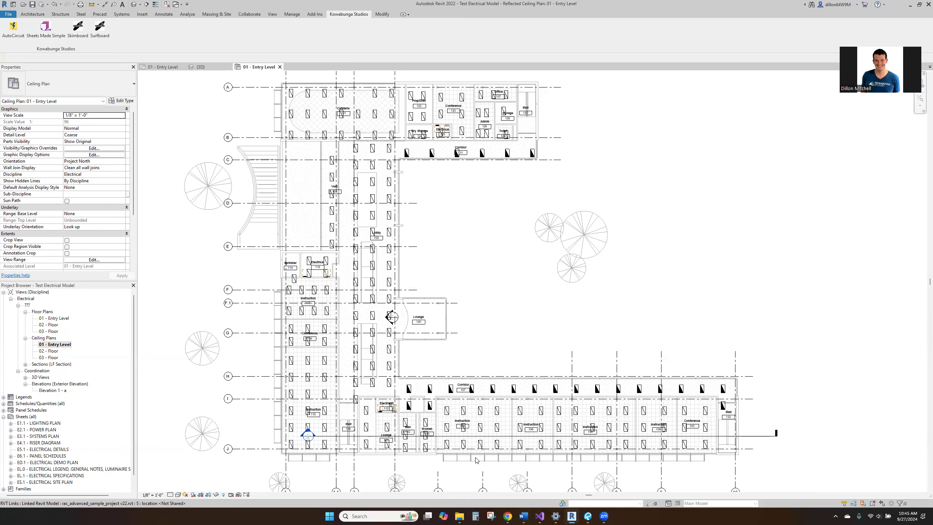
Shift the twelve FTF2 troffers in Instruction 108 together slightly right and up, leaving out the room tag.
scroll(478, 462, "up", 4)
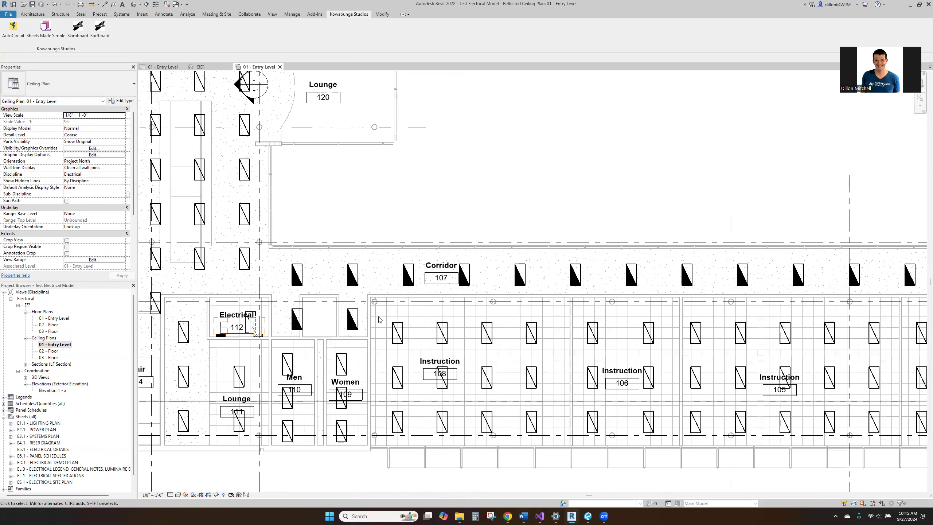
left_click_drag(382, 312, 563, 450)
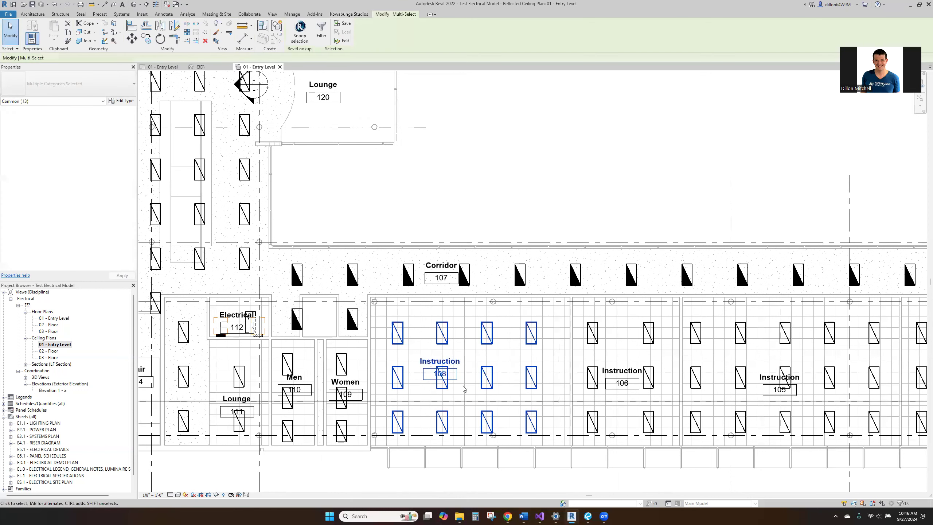
left_click(456, 363, "shift")
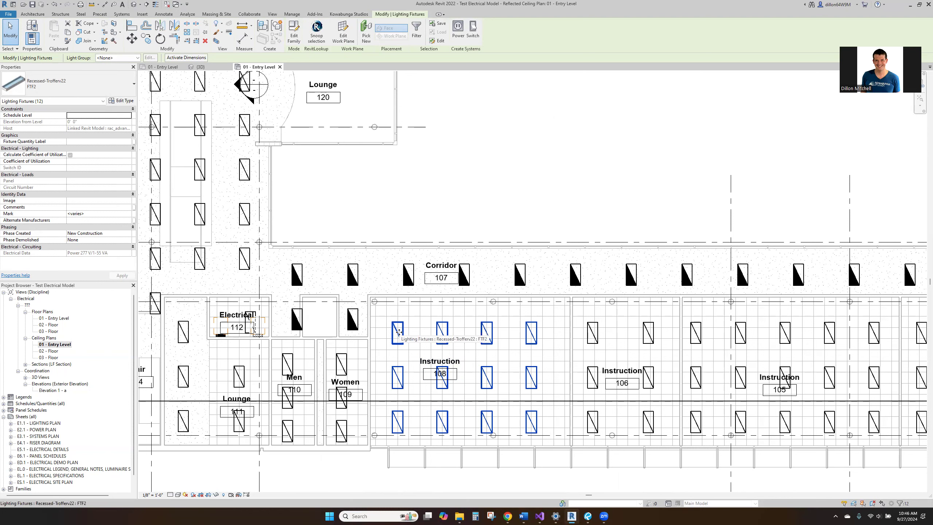
left_click_drag(399, 332, 405, 326)
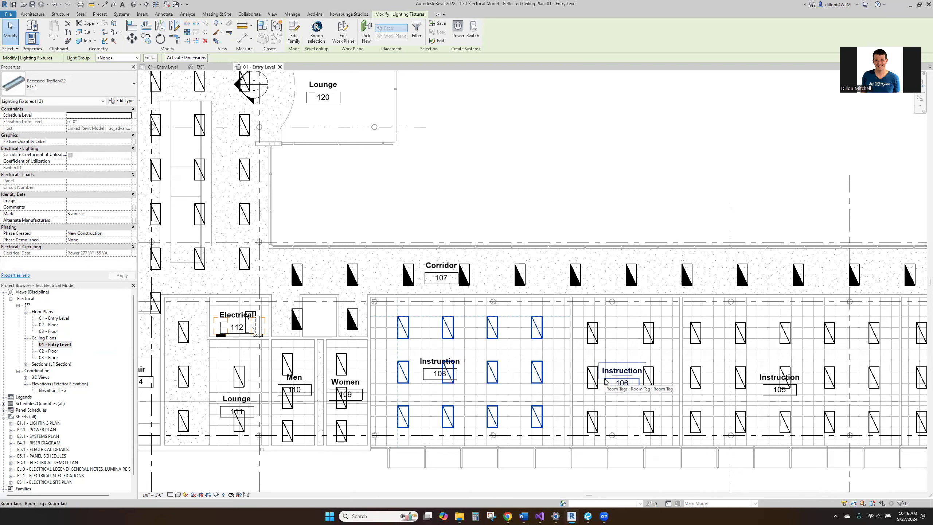
key("Escape")
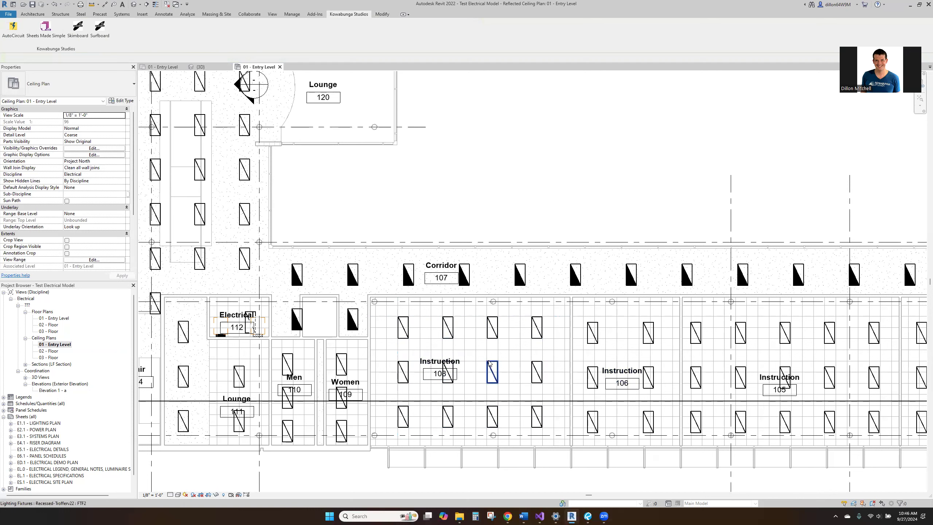
Select the linked Corridor 107 room and examine its boundary against the fixtures along its full length.
left_click(297, 324)
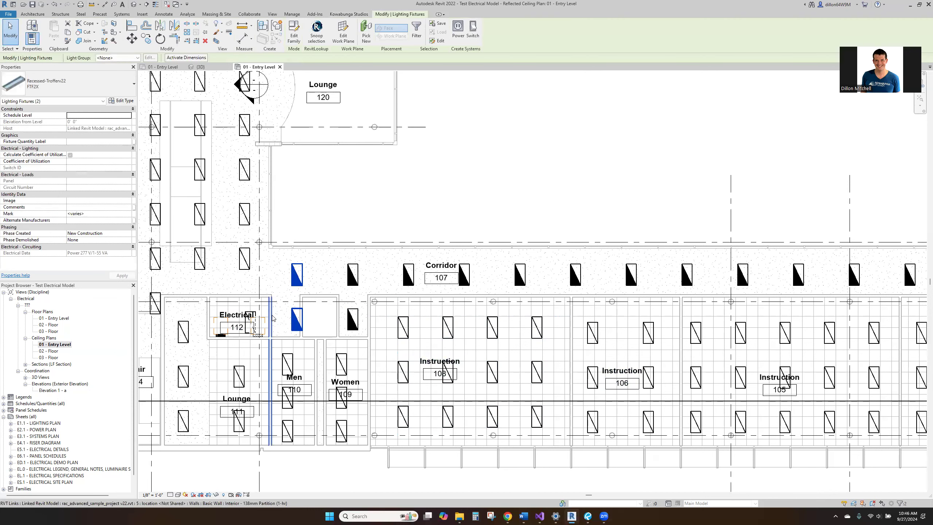
left_click(311, 305)
middle_click_drag(588, 331, 431, 323)
middle_click_drag(691, 352, 557, 335)
middle_click_drag(888, 287, 681, 280)
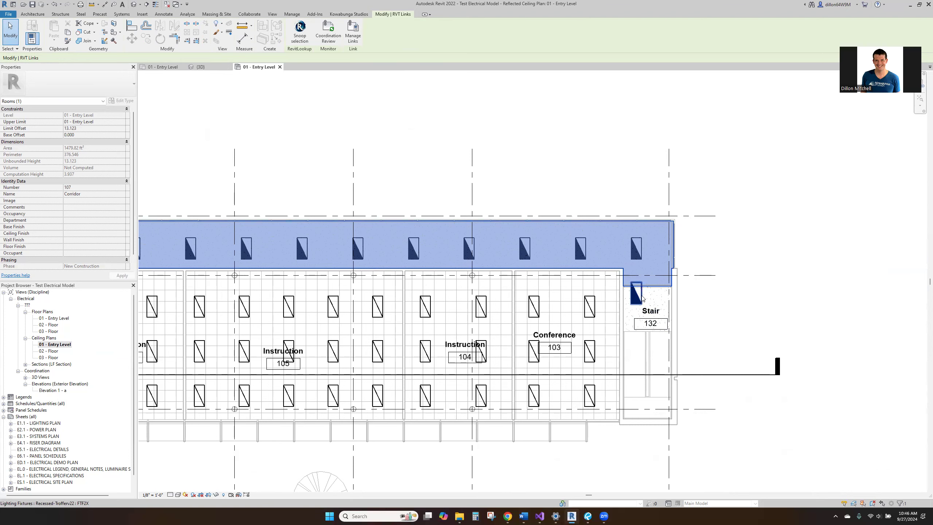
scroll(621, 305, "down", 2)
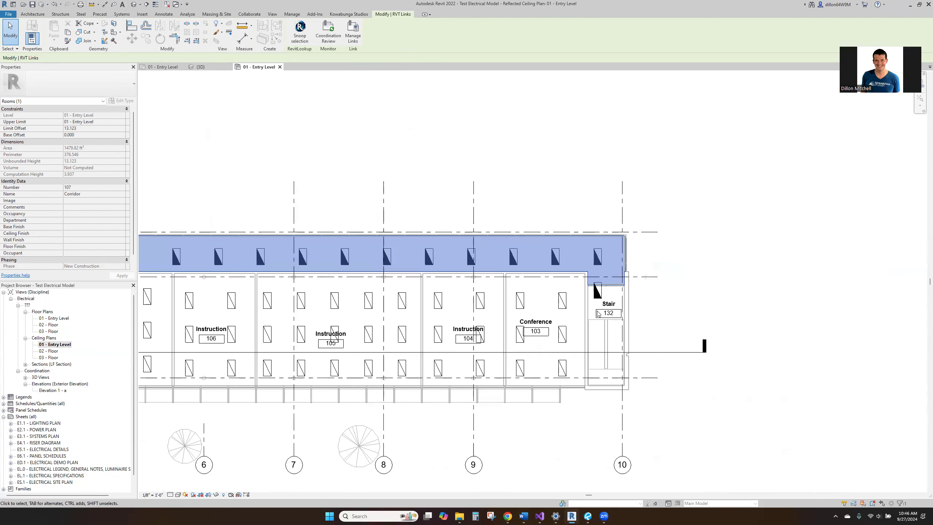
middle_click_drag(383, 254, 542, 265)
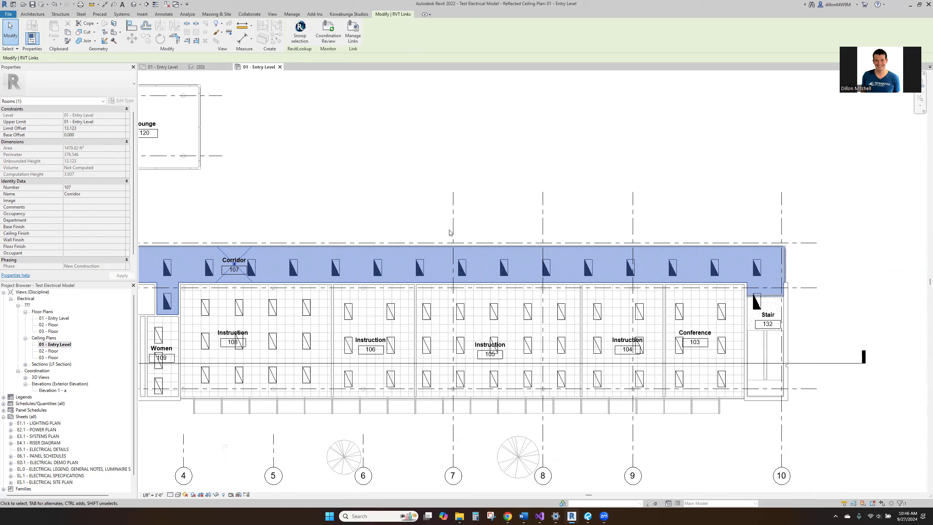
scroll(277, 294, "up", 1)
middle_click_drag(277, 294, 455, 312)
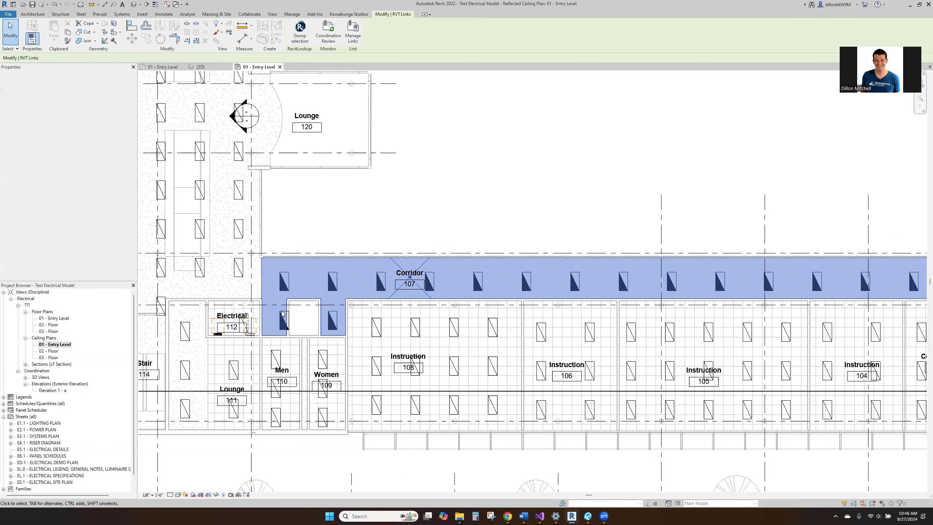
Move the FTF2X fixture in the corridor alcove beside Electrical 112 slightly left, closer to the Electrical room wall.
left_click(284, 322)
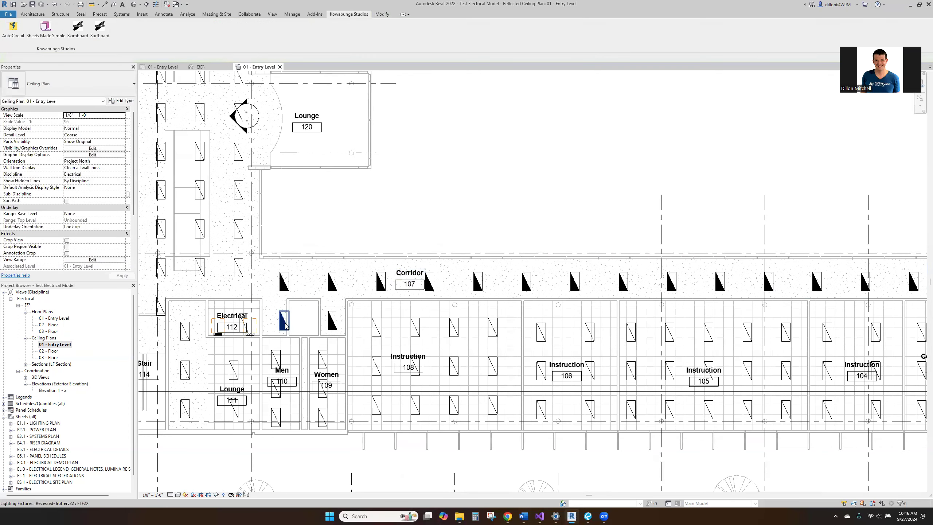
left_click_drag(283, 323, 273, 323)
left_click(268, 281)
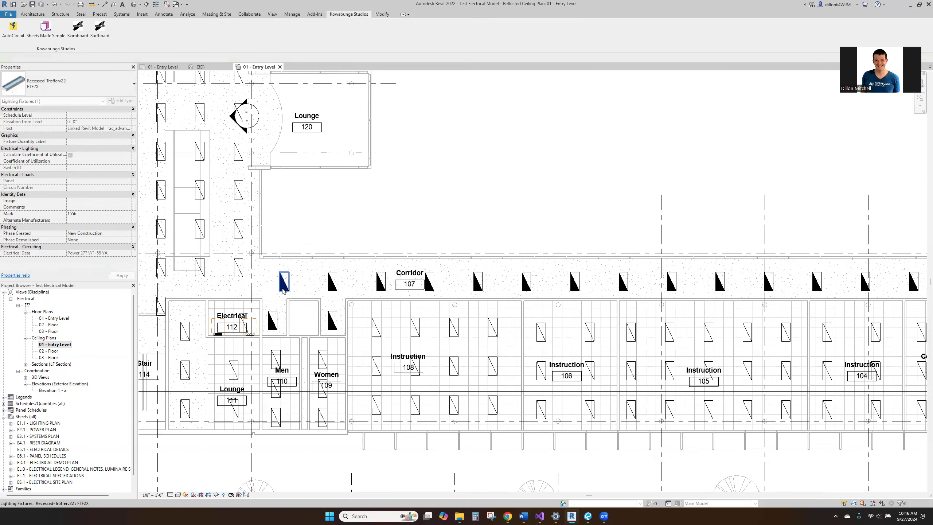
Reposition the FTF2X fixture above the Stair 132 tag within the stair landing and rotate it 90 degrees.
scroll(208, 290, "down", 3)
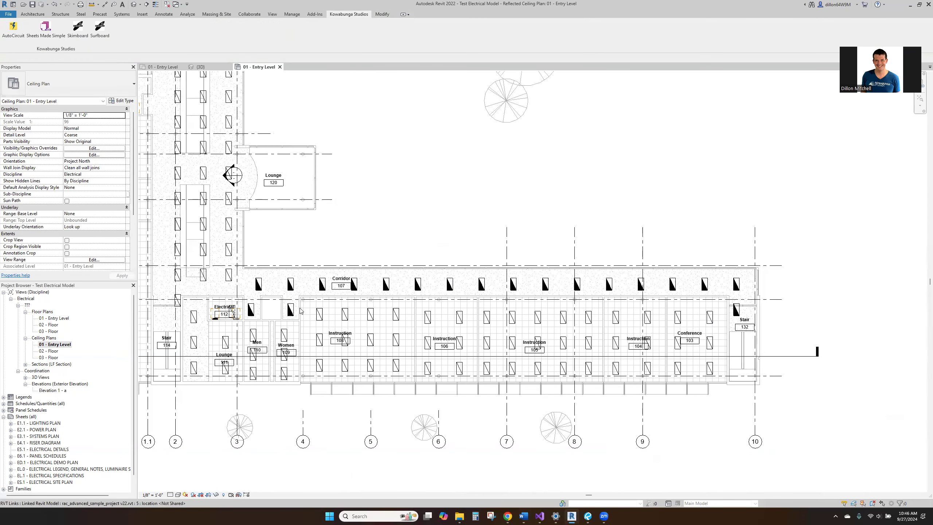
scroll(772, 318, "up", 3)
mouse_move(684, 303)
left_mouse_down()
mouse_move(704, 314)
mouse_move(698, 309)
left_mouse_up()
key("space")
left_click(694, 274)
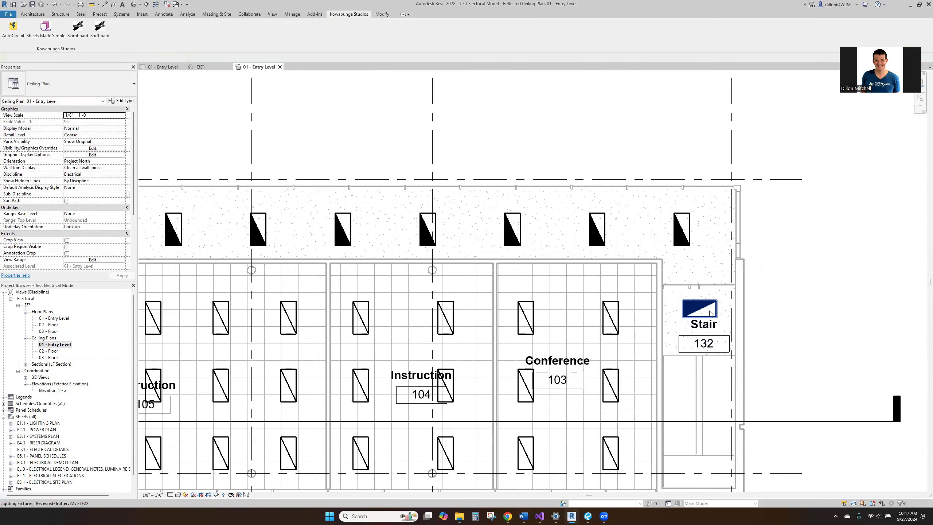
Review the placed light fixtures across the Entry Level ceiling plan, from the Instruction rooms up to the Cafeteria wing.
scroll(497, 345, "down", 2)
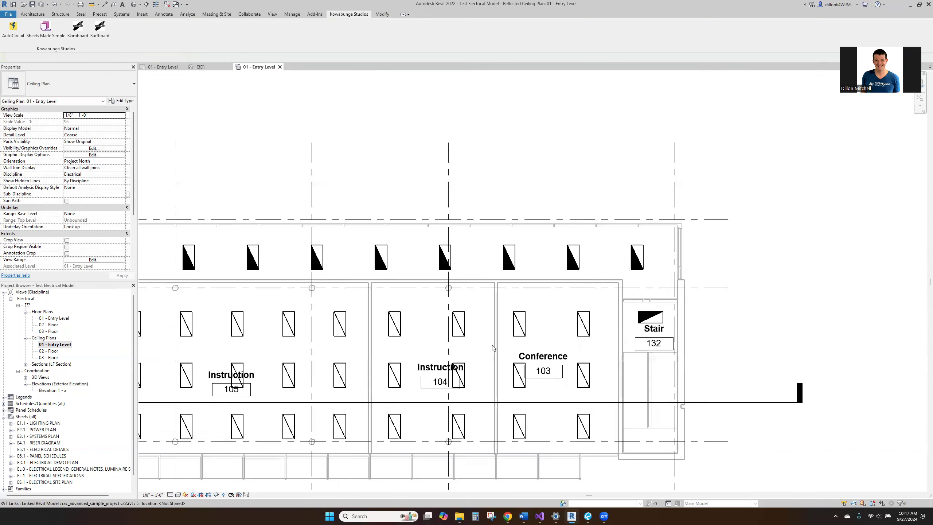
middle_click_drag(425, 368, 827, 382)
middle_click_drag(423, 269, 830, 289)
scroll(455, 288, "down", 1)
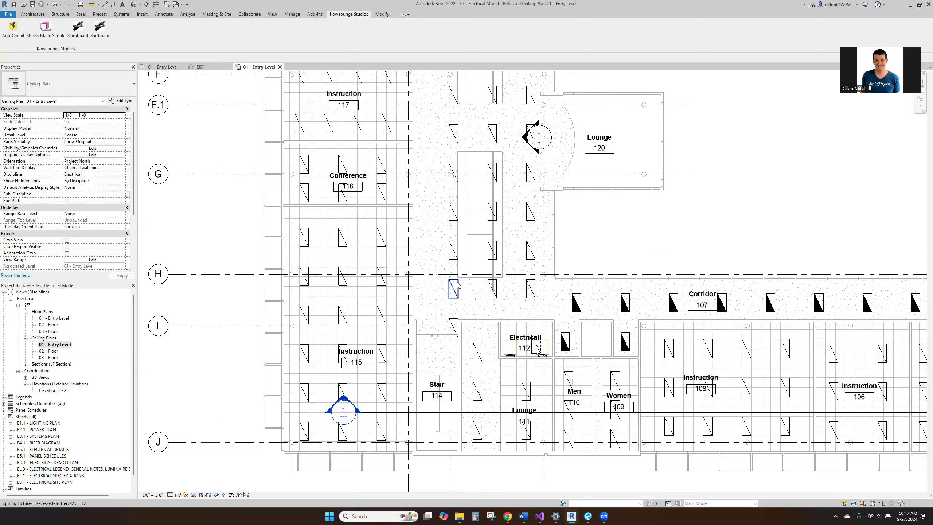
scroll(456, 251, "down", 1)
middle_click_drag(486, 172, 486, 294)
middle_click_drag(436, 205, 441, 402)
middle_click_drag(464, 292, 405, 381)
middle_click_drag(487, 307, 455, 363)
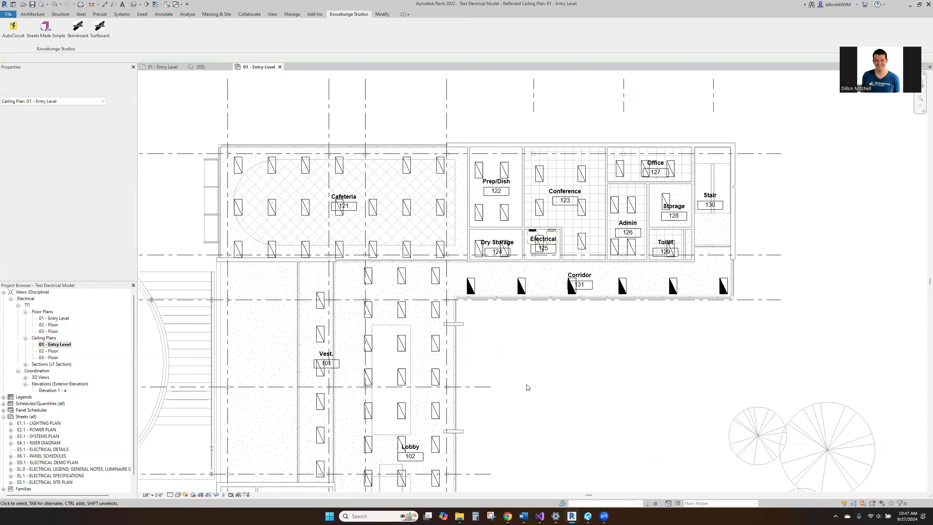
Open the 02 - Floor ceiling plan and review its overall fixture layout.
left_click(46, 352)
key("F2")
double_click(61, 353)
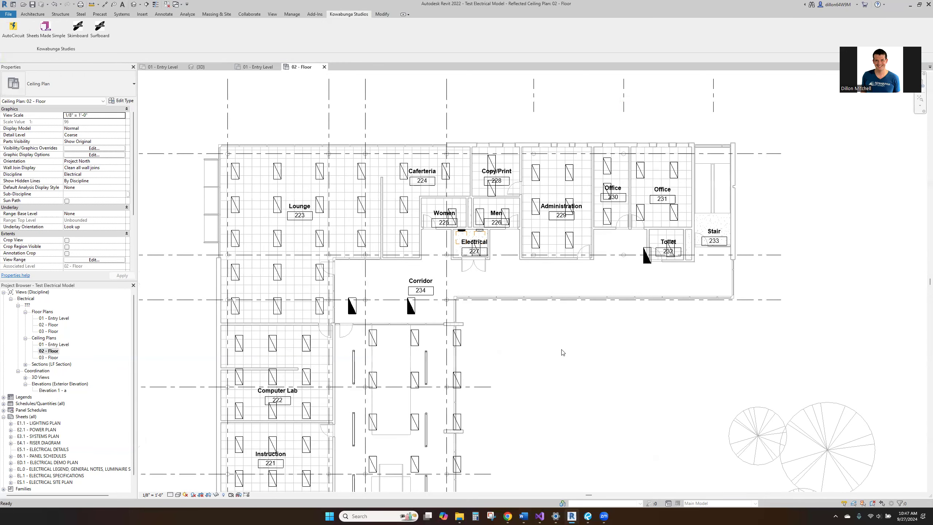
middle_click(563, 353)
middle_click(563, 353)
scroll(485, 239, "up", 3)
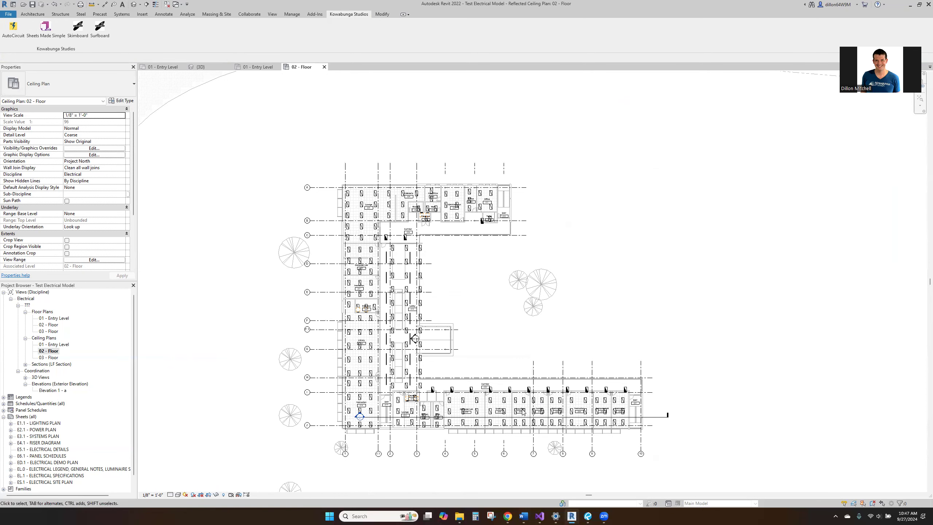
Open the 03 - Floor ceiling plan and inspect the fixtures around Open Office 321 and Media Review 320.
double_click(48, 357)
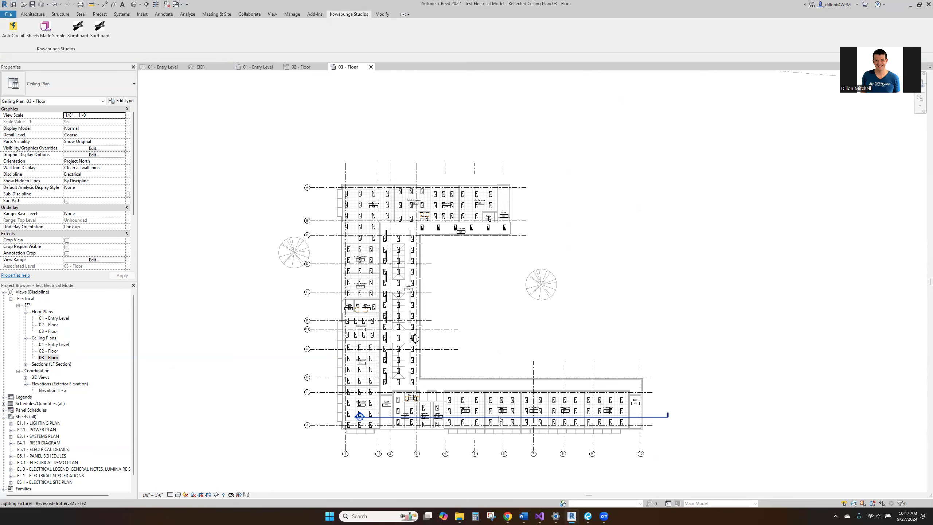
scroll(346, 237, "up", 6)
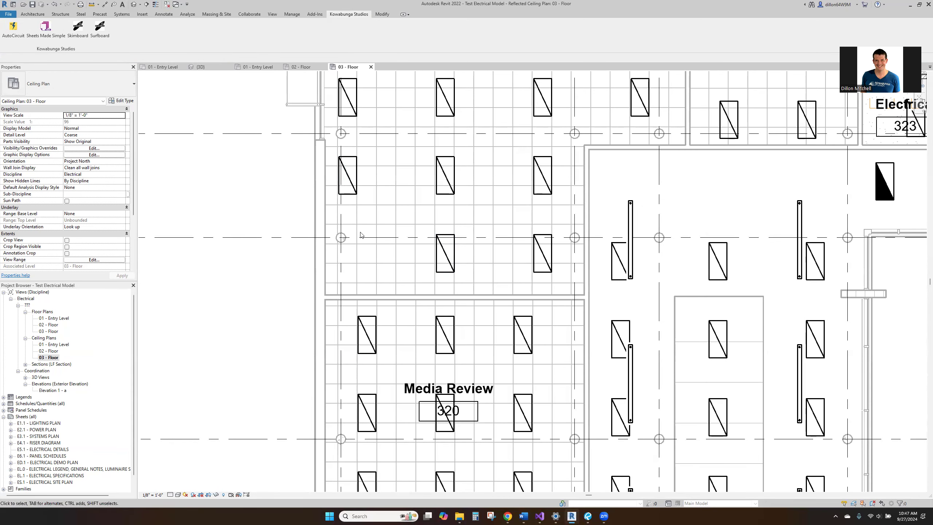
scroll(351, 209, "down", 2)
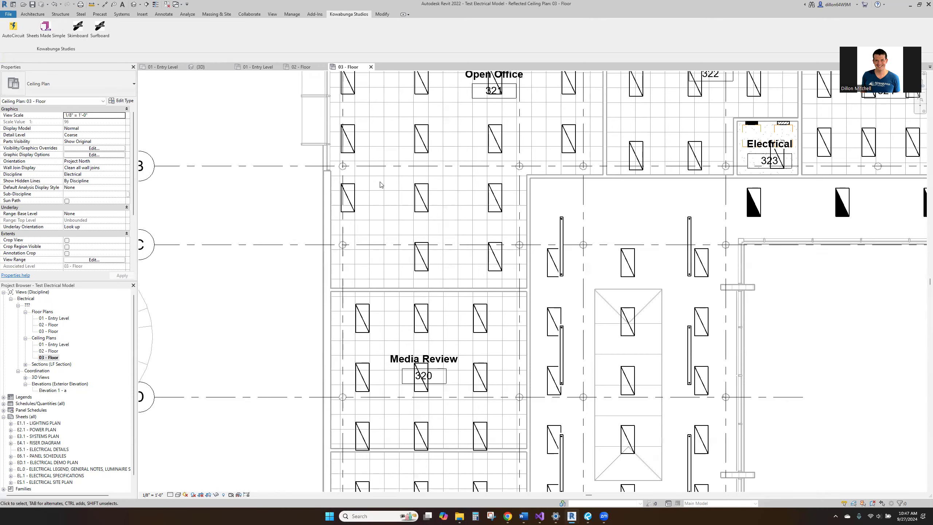
Review the fixture layout on the 03 - Floor ceiling plan, from Open Office 321 to the Instruction rooms in the lower wing.
middle_click_drag(374, 158, 388, 221)
middle_click_drag(528, 99, 522, 167)
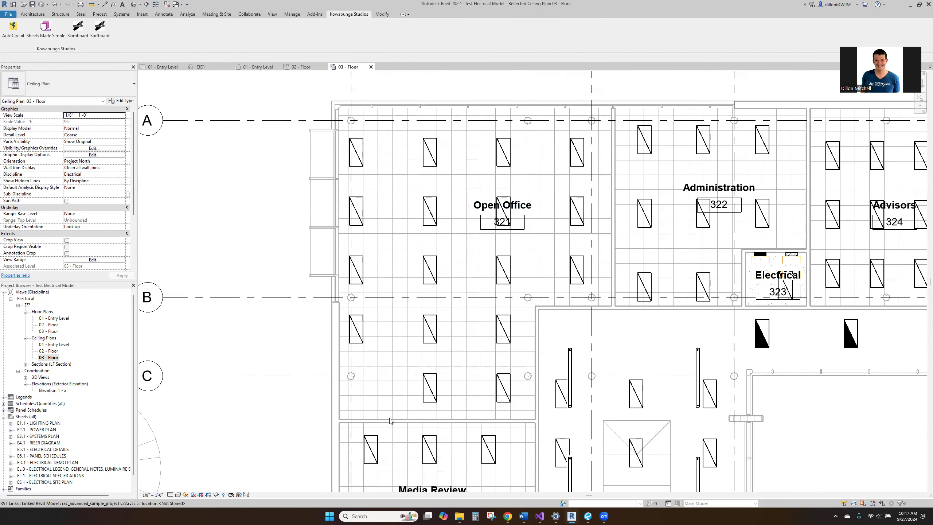
middle_click_drag(381, 379, 374, 347)
scroll(374, 347, "down", 5)
middle_click_drag(448, 290, 396, 311)
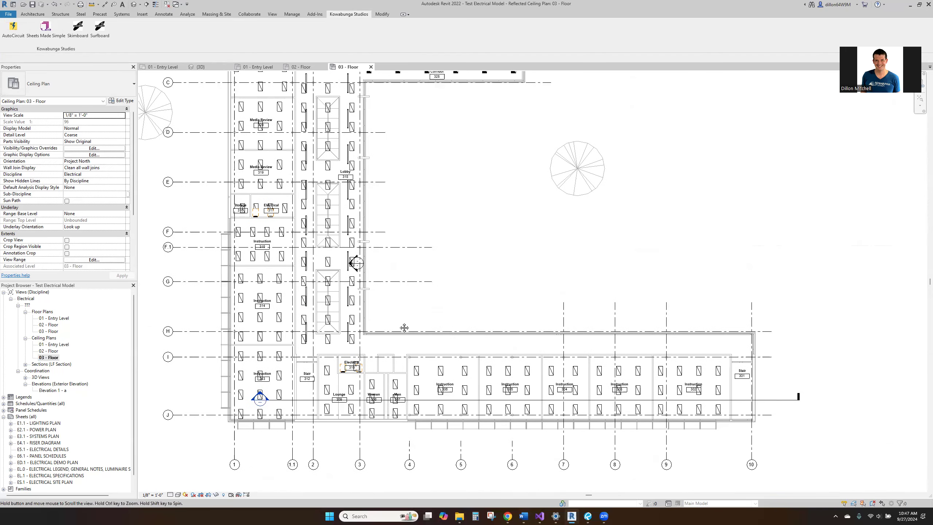
scroll(327, 255, "down", 1)
middle_click_drag(353, 286, 379, 267)
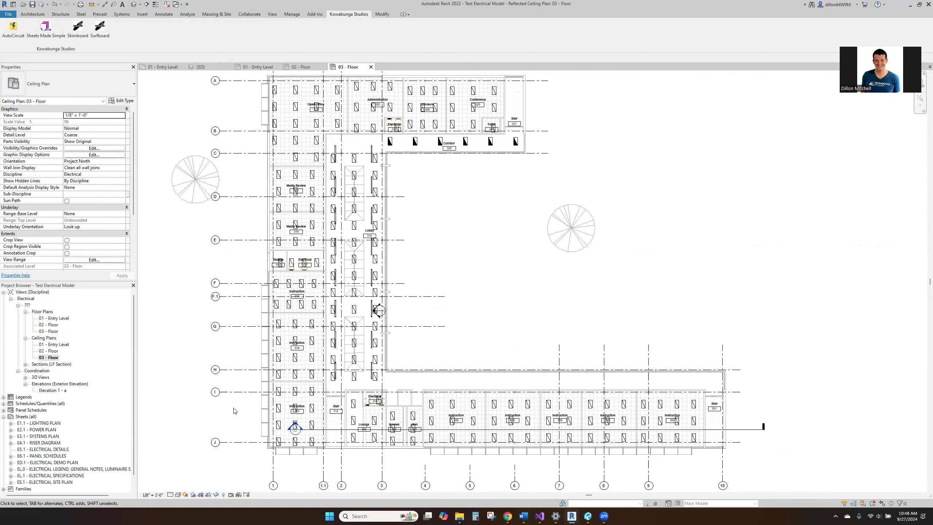
Open the 01 - Entry Level ceiling plan and review the fixtures around Vest. 101, Lobby 102 and Lounge 120.
double_click(55, 344)
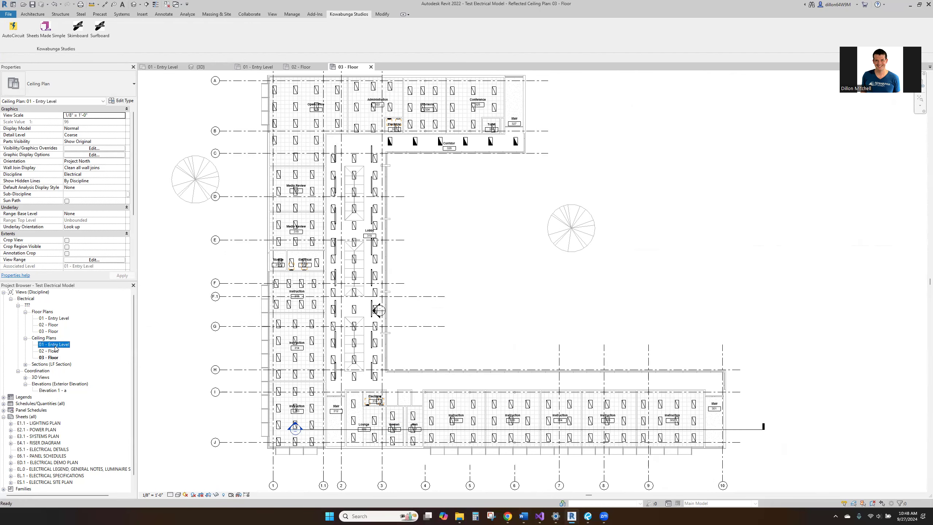
middle_click_drag(285, 287, 248, 150)
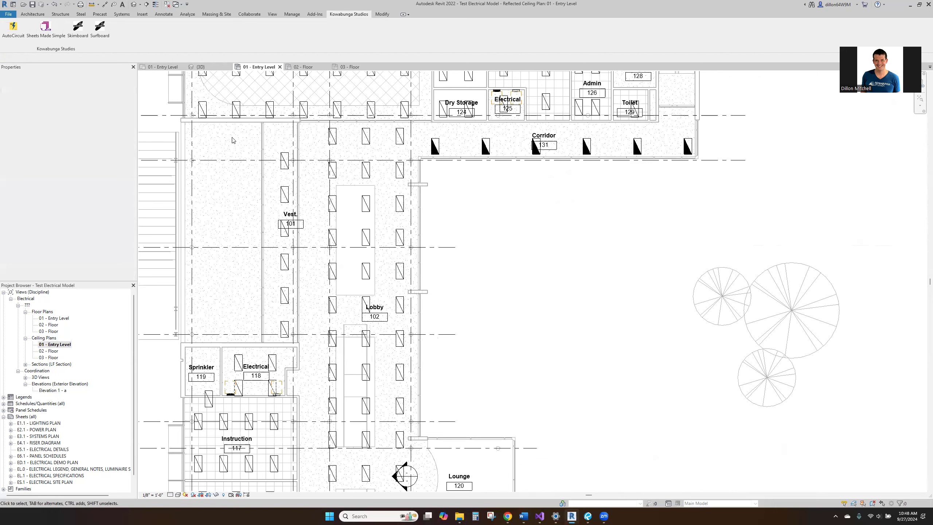
middle_click_drag(273, 363, 240, 213)
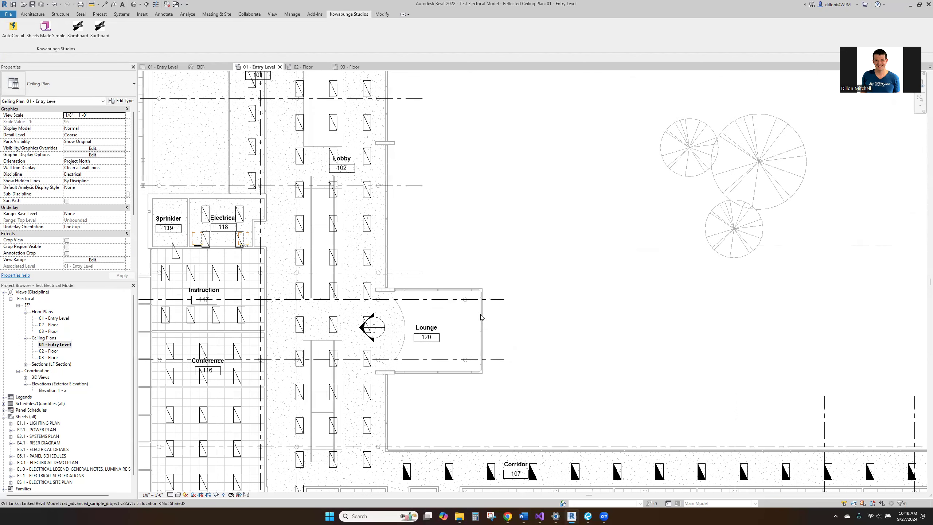
scroll(440, 355, "down", 1)
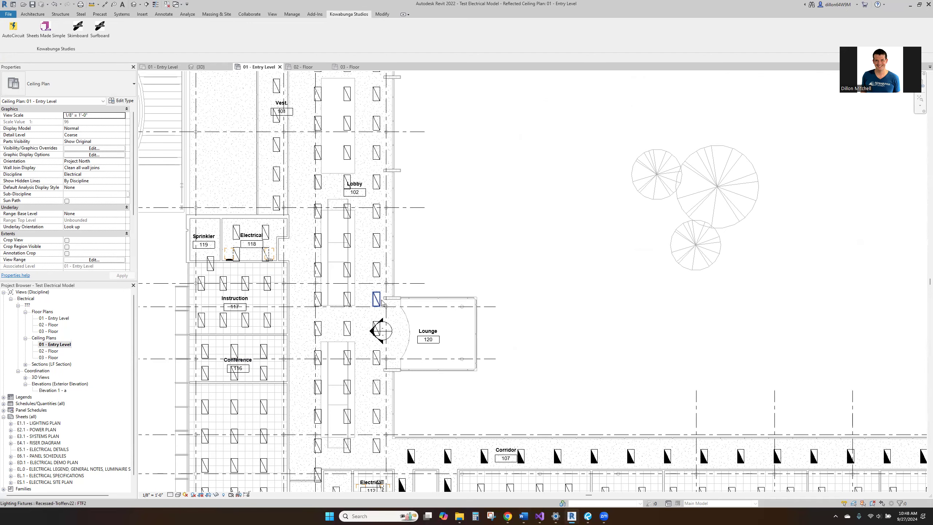
scroll(365, 270, "down", 2)
scroll(353, 293, "down", 1)
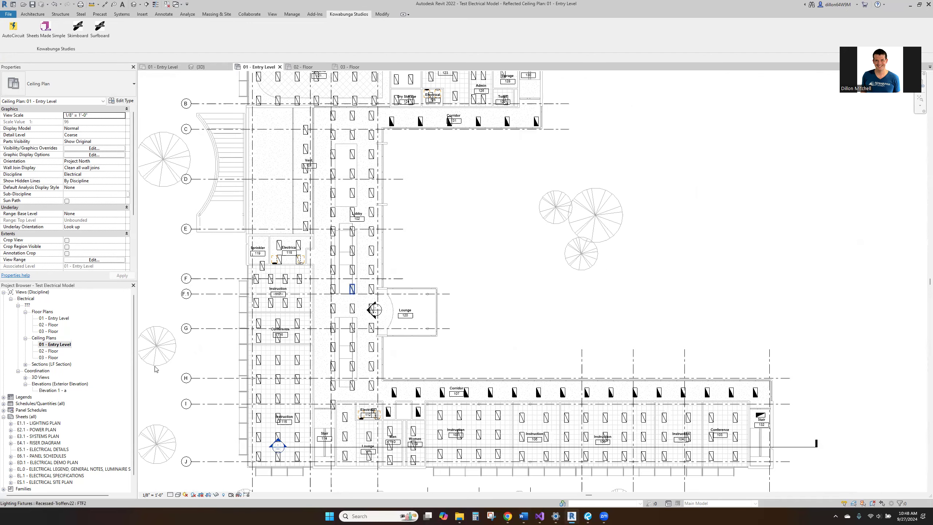
Open the 01 - Entry Level floor plan and inspect the Duplex - GFCI receptacles in the two restrooms.
double_click(51, 318)
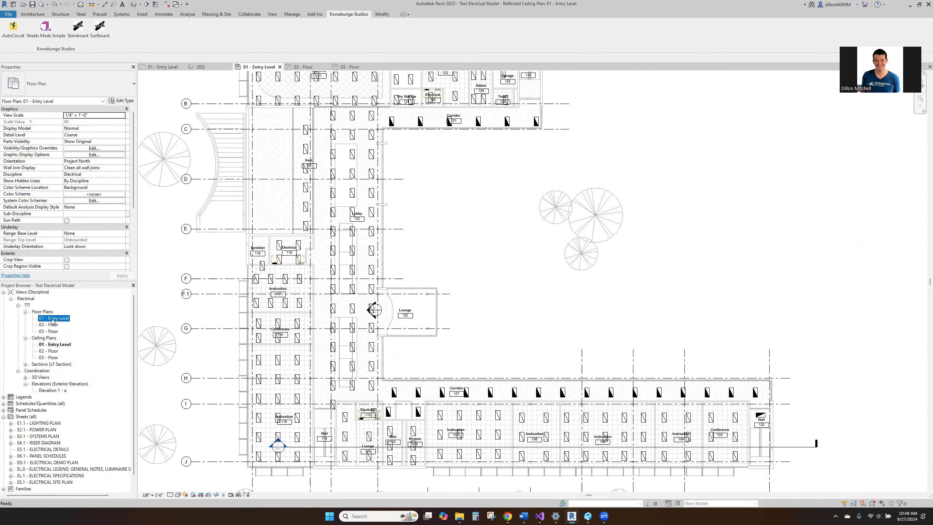
scroll(403, 417, "up", 3)
scroll(404, 417, "up", 2)
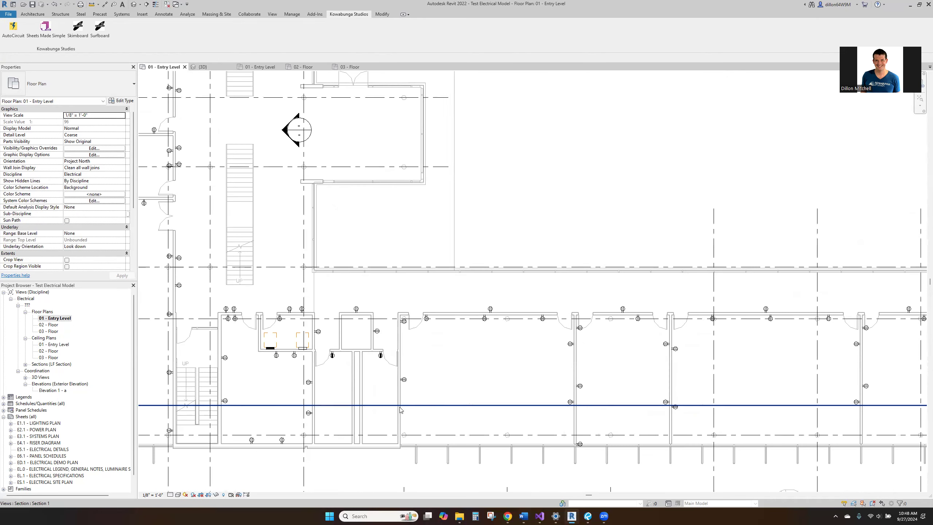
left_click(328, 355)
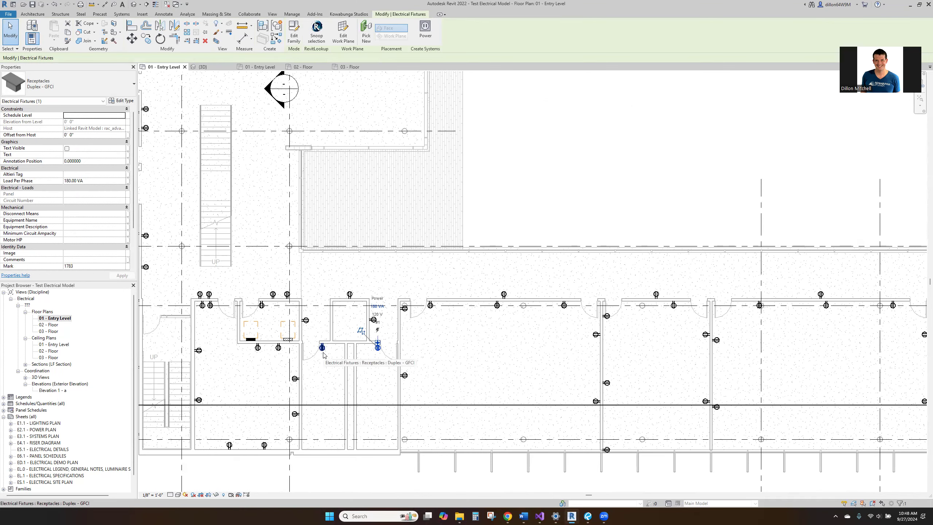
key("Escape")
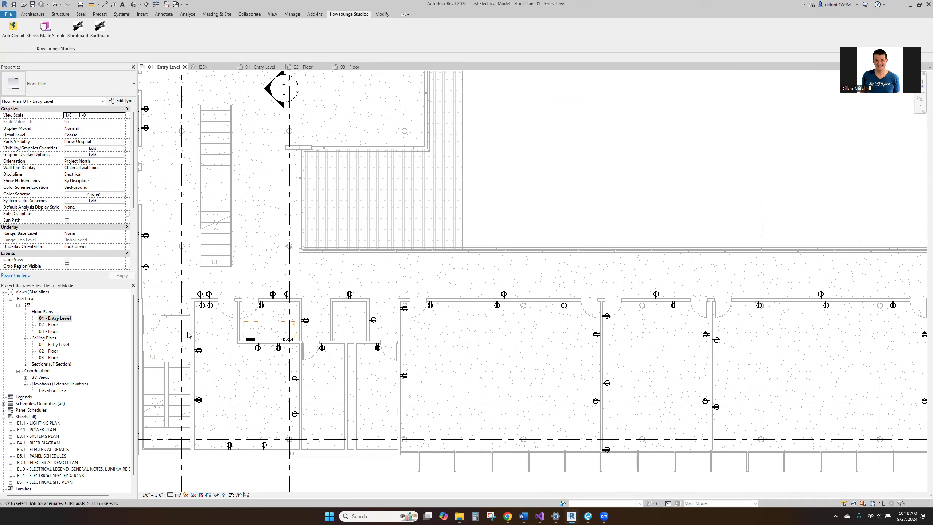
Delete the redundant duplex receptacles along the corridor wall near the stair and the small electrical room.
left_click(211, 307)
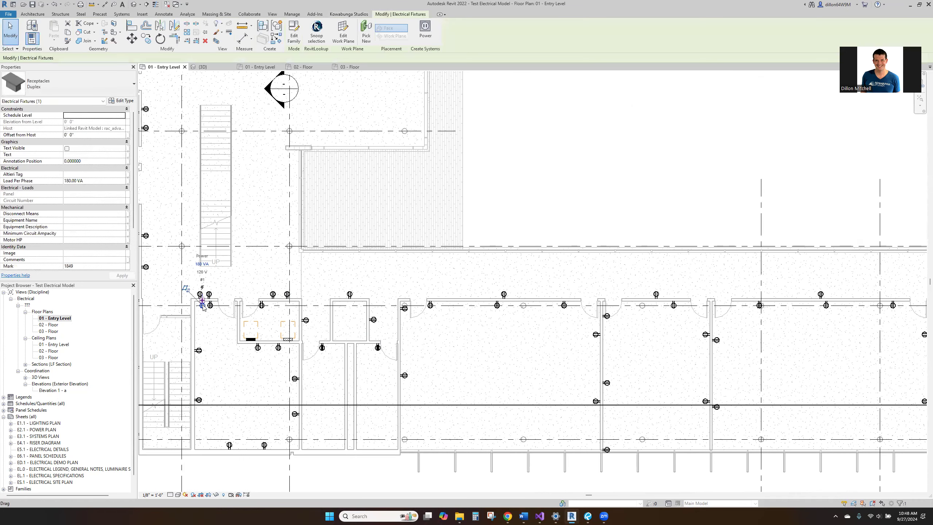
key("Delete")
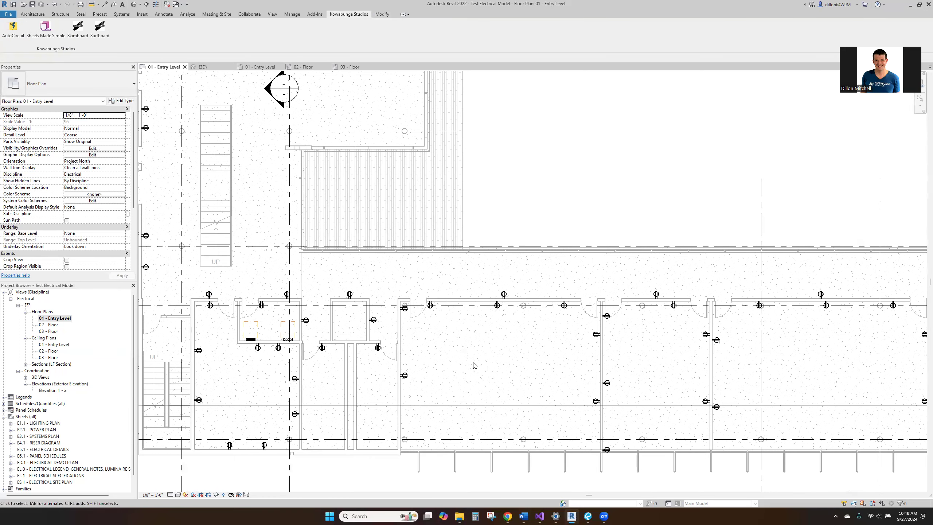
middle_click_drag(540, 379, 510, 369)
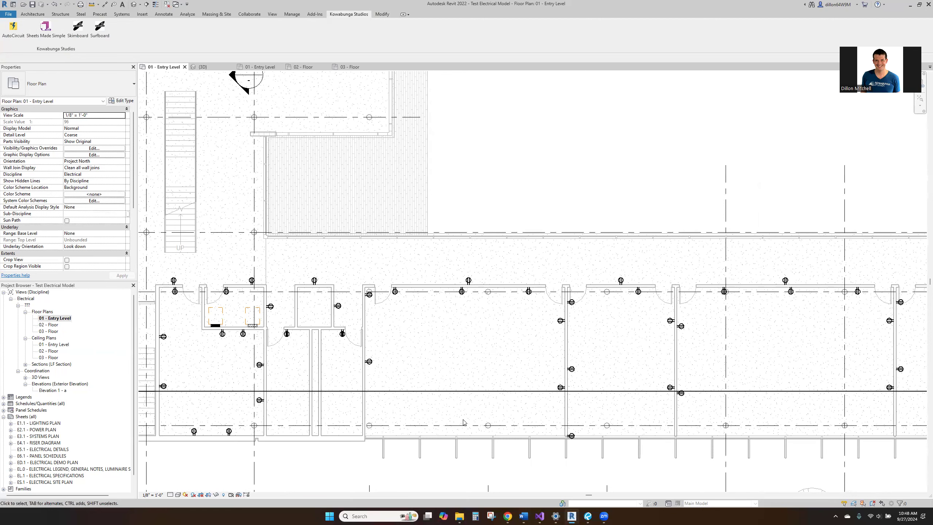
Nudge the duplex receptacle at the exterior end of the partition between grids 5 and 6 slightly up, away from the window wall.
scroll(463, 420, "down", 1)
middle_click_drag(562, 431, 489, 391)
middle_click_drag(836, 411, 696, 389)
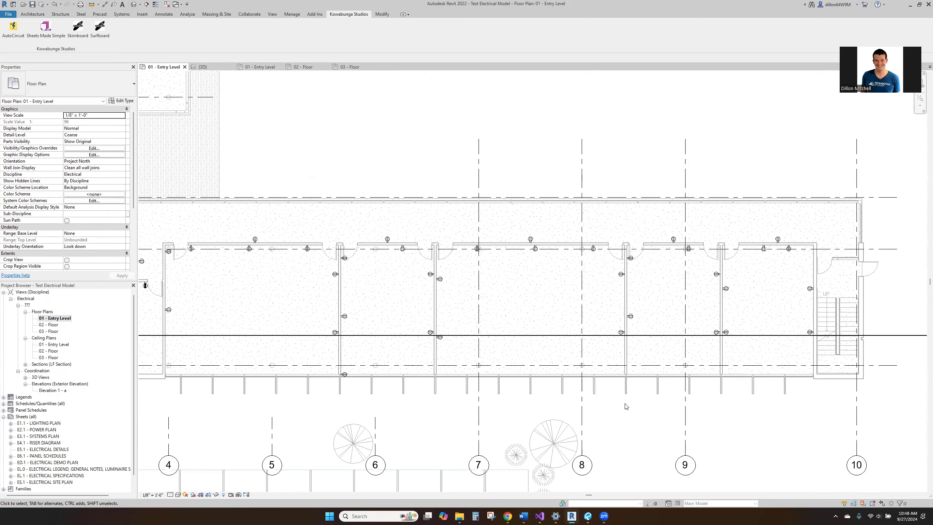
middle_click_drag(295, 389, 370, 398)
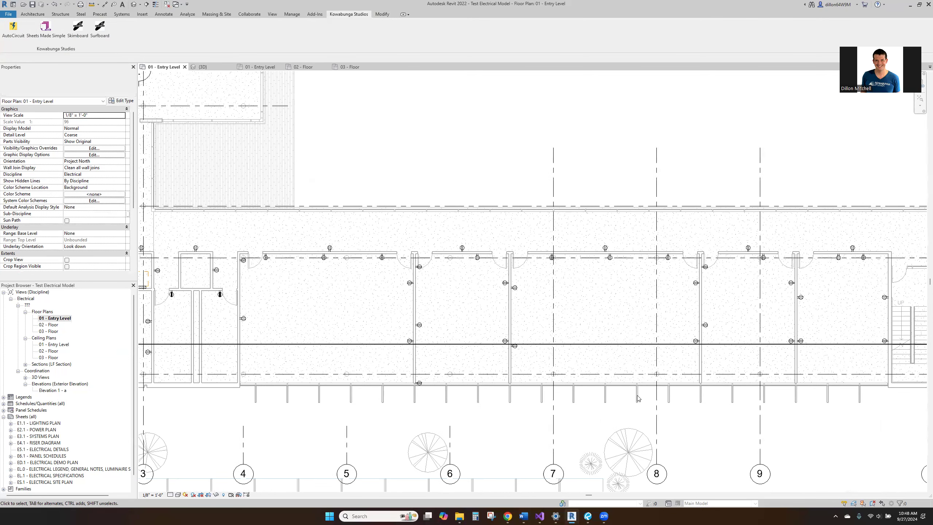
scroll(419, 398, "up", 5)
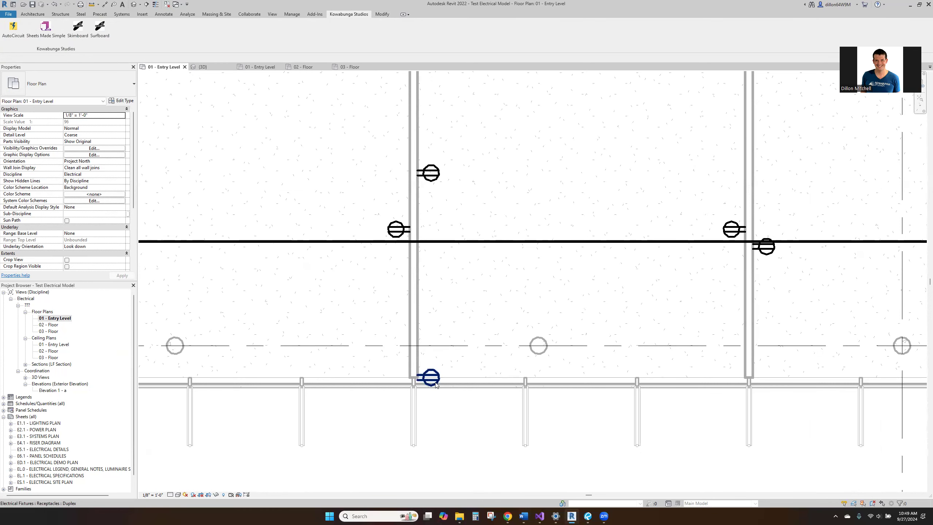
left_click(451, 389)
key("Escape")
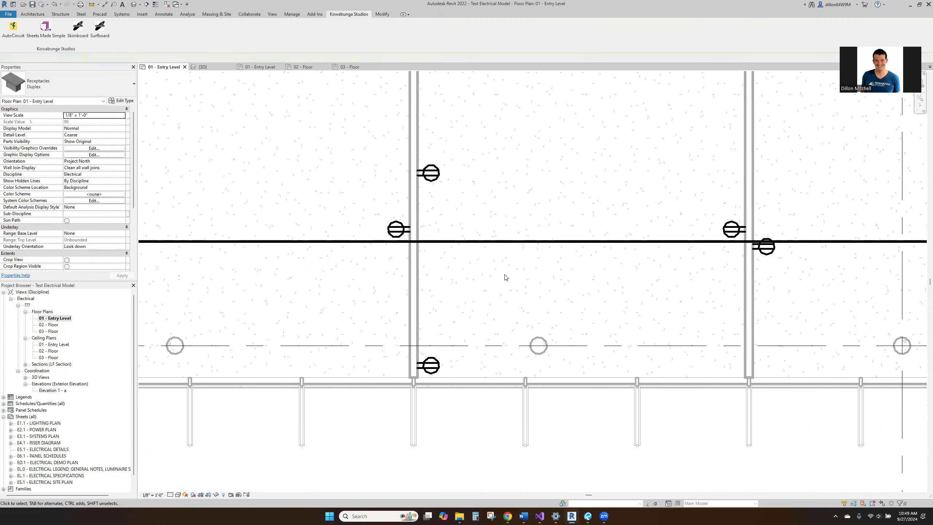
Add aligned dimensions between the upper two receptacles on each side wall of the narrow room at grid 6.
scroll(510, 281, "down", 3)
middle_click_drag(560, 145, 561, 158)
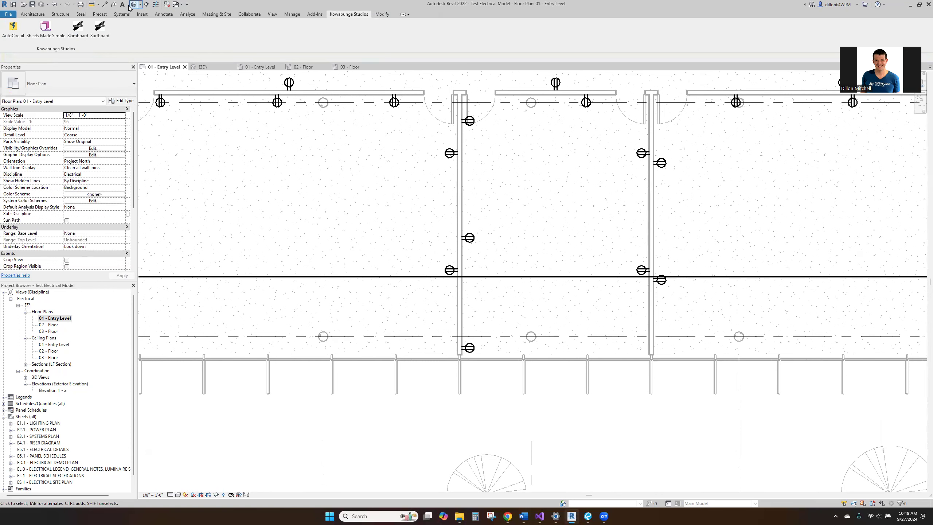
key("d")
key("i")
left_click(652, 156)
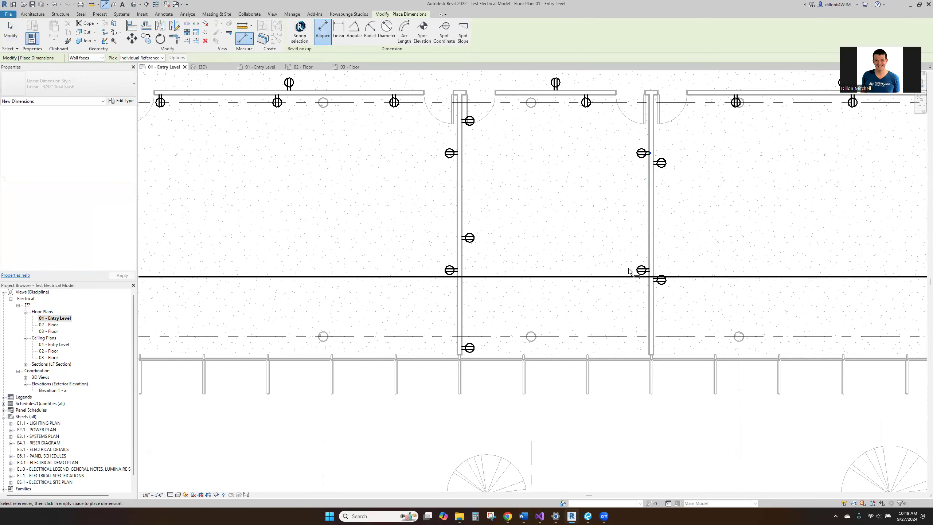
left_click(605, 269)
left_click(465, 237)
left_click(465, 121)
left_click(521, 168)
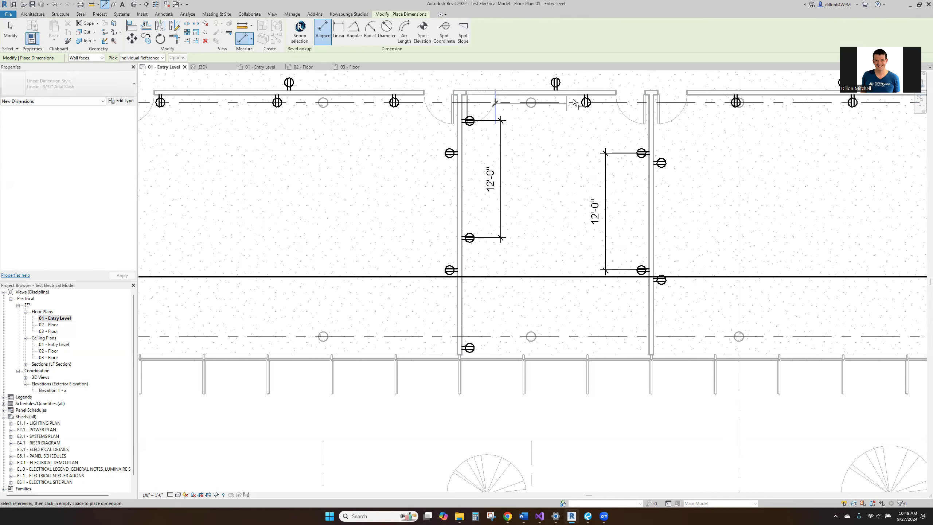
Dimension the corridor-wall receptacle from the door opening, and the right wall's upper receptacle from the corridor wall, in the grid 6 room.
left_click(494, 100)
left_click(585, 124)
left_click(585, 125)
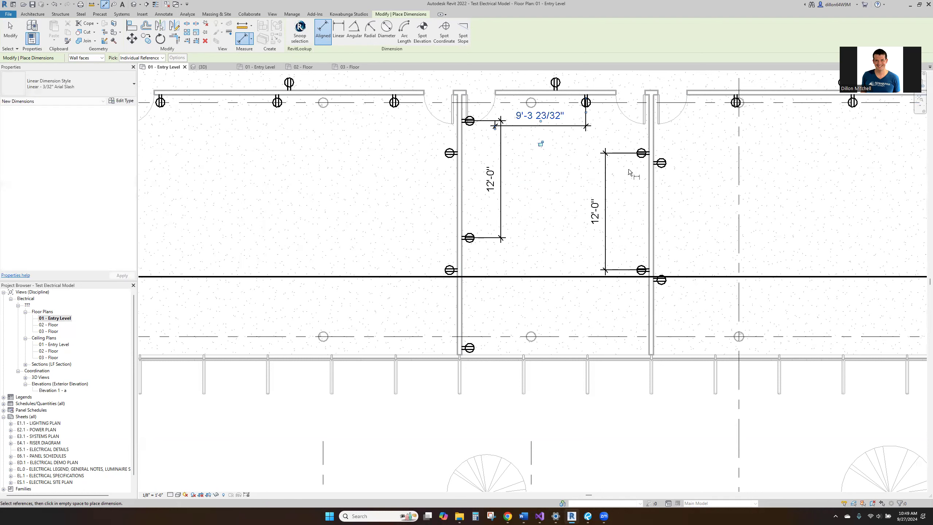
left_click(650, 95)
left_click(656, 156)
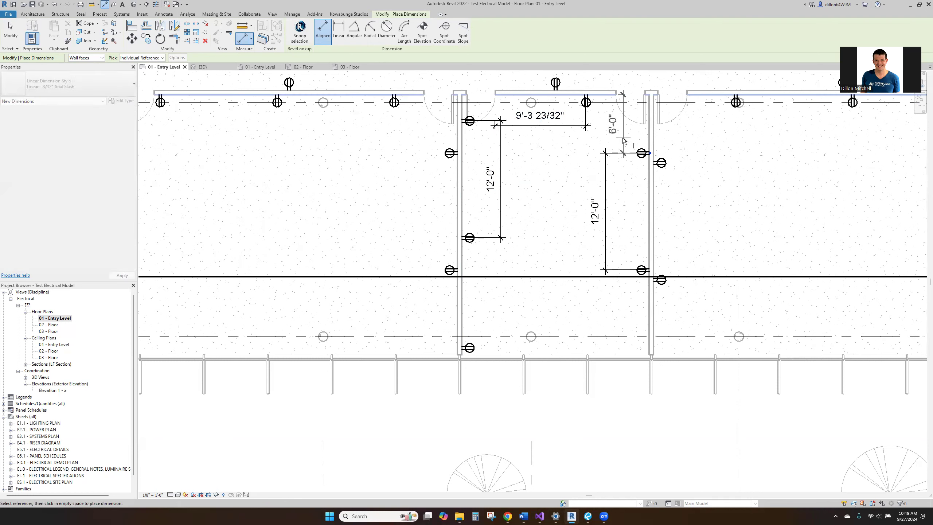
left_click(603, 138)
key("Escape")
key("Escape")
Add a continuous aligned dimension across the three corridor-wall receptacles inside the wide room spanning grids 7 and 8.
middle_click_drag(336, 160, 537, 225)
middle_click_drag(705, 244, 395, 221)
middle_click_drag(756, 249, 428, 240)
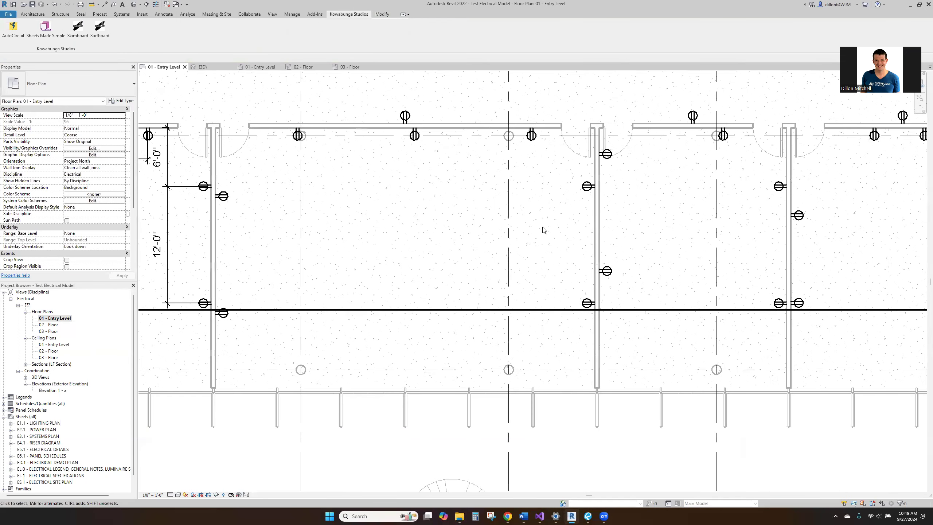
middle_click_drag(274, 177, 363, 179)
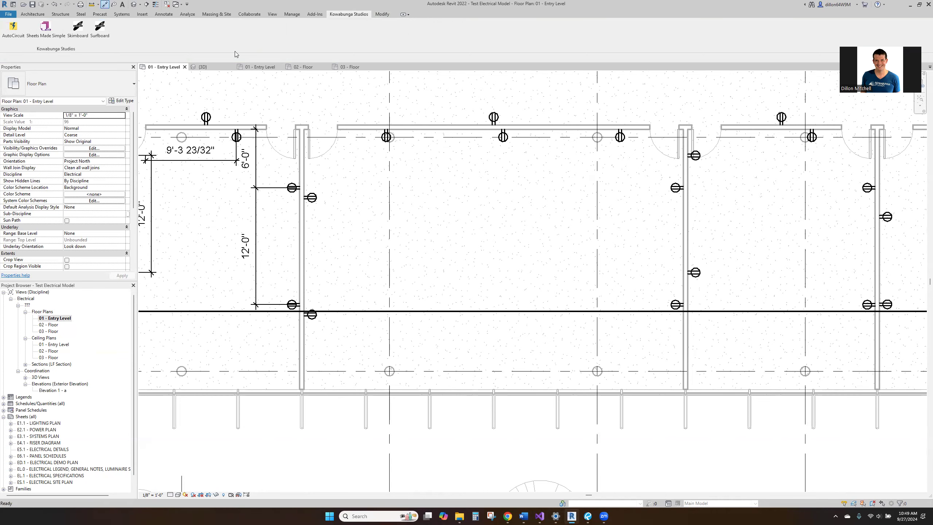
left_click(105, 4)
left_click(503, 130)
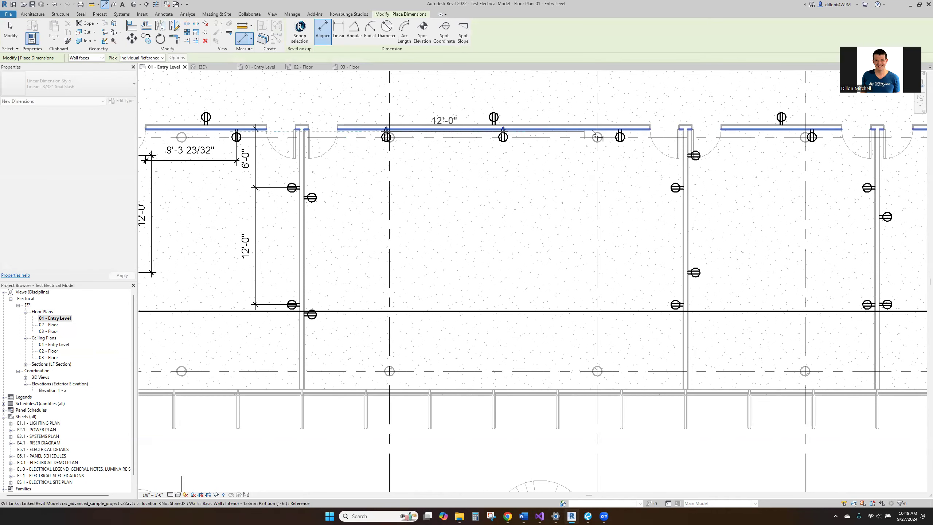
left_click(621, 137)
left_click(617, 193)
Dimension the spacing between the two receptacles on each side wall of the wide room spanning grids 7 and 8.
left_click(313, 199)
left_click(312, 315)
left_click(351, 258)
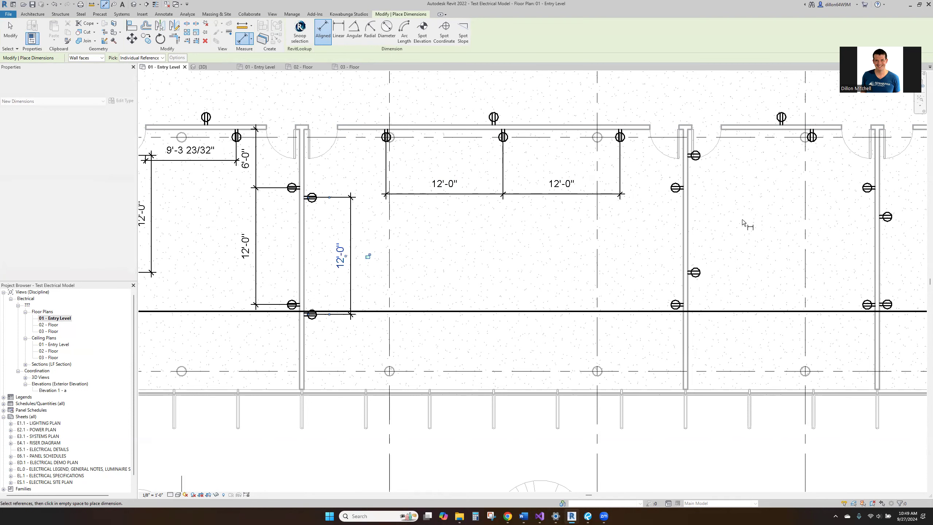
left_click(676, 188)
left_click(675, 305)
left_click(626, 250)
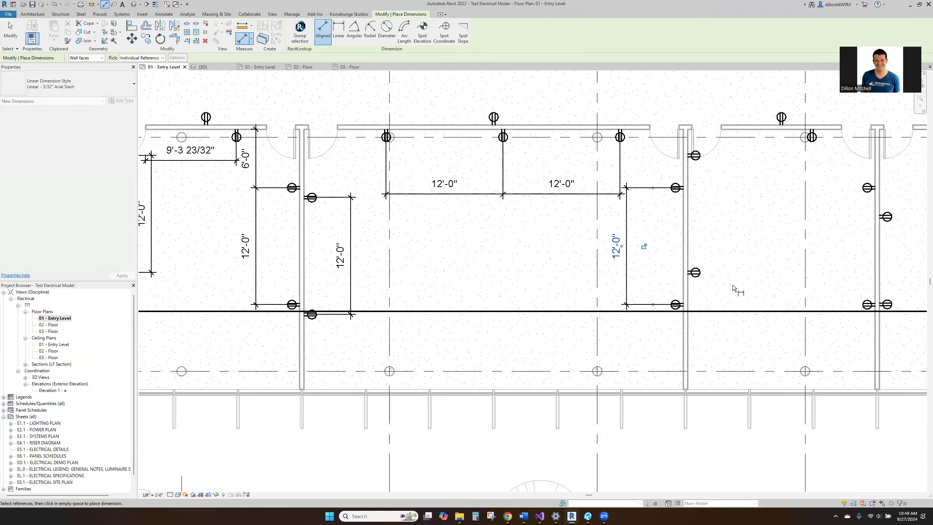
key("Escape")
key("Escape")
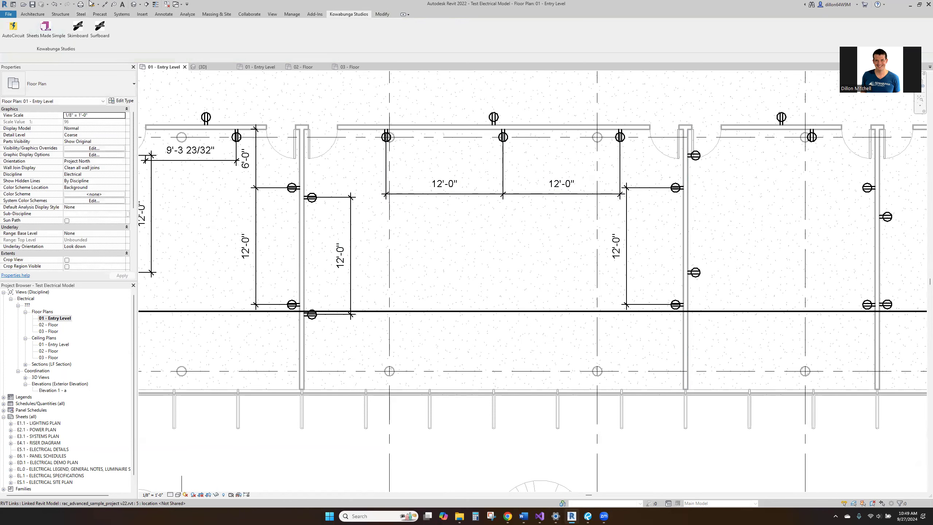
Dimension from the corridor wall to the upper receptacle on the right wall of the wide room spanning grids 7 and 8.
left_click(104, 4)
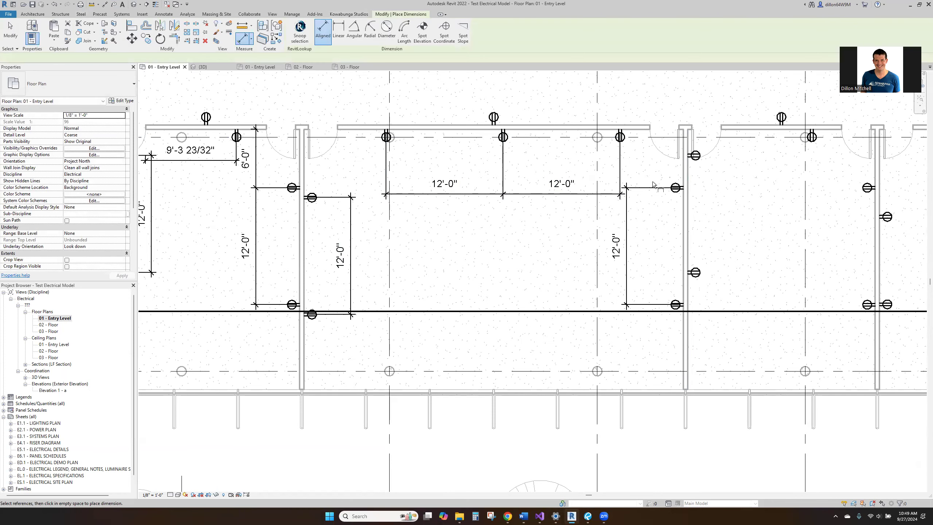
left_click(686, 171)
left_click(684, 131)
left_click(674, 107)
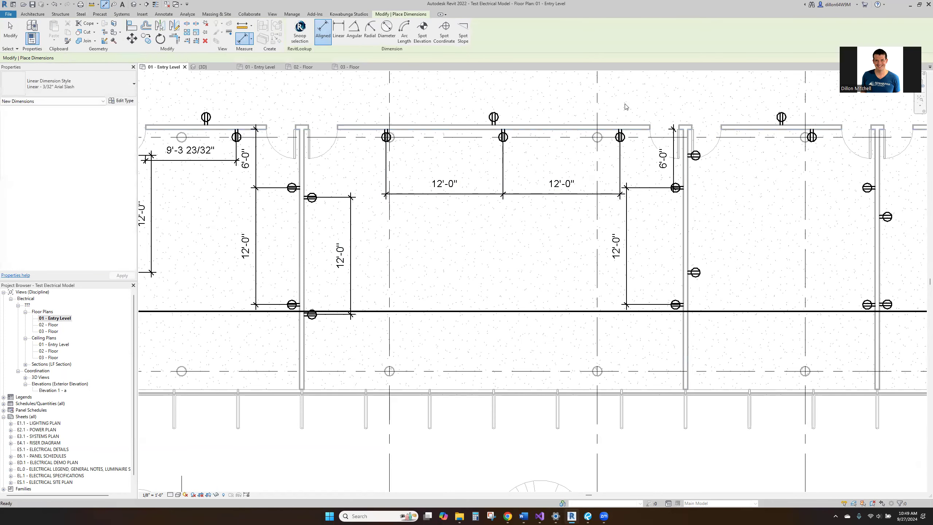
key("Escape")
Review the dimensioned receptacle spacing across the lower classroom wing, from the end stair back to the restrooms.
scroll(625, 104, "down", 2)
middle_click_drag(445, 207, 413, 214)
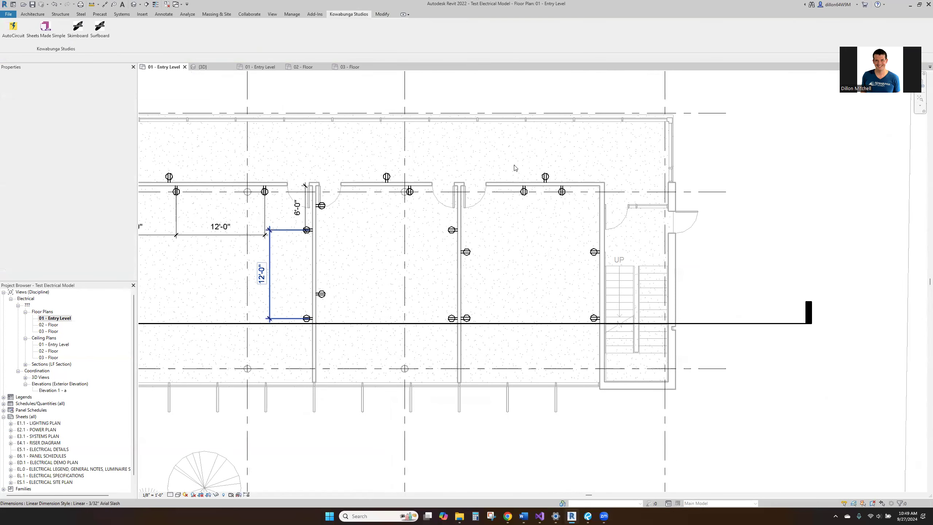
key("Escape")
middle_click_drag(477, 162, 603, 190)
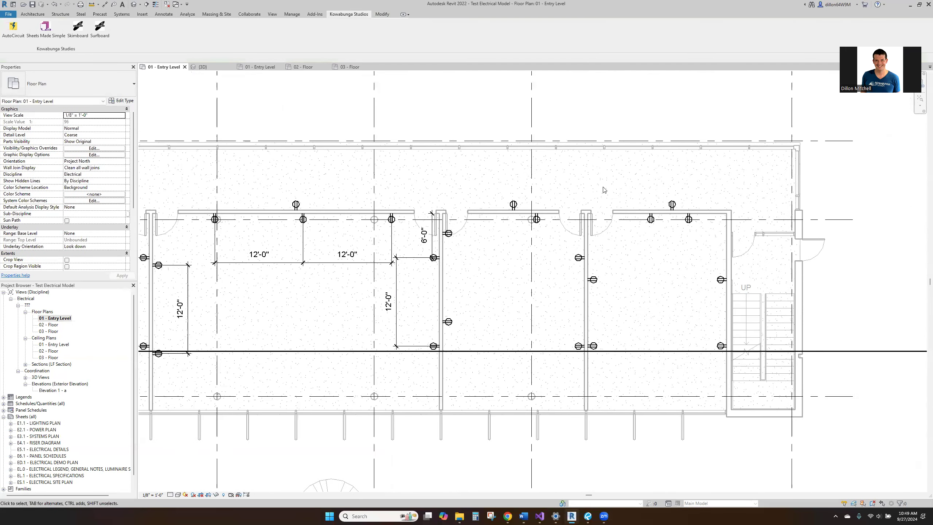
middle_click_drag(201, 196, 438, 213)
middle_click_drag(258, 222, 457, 235)
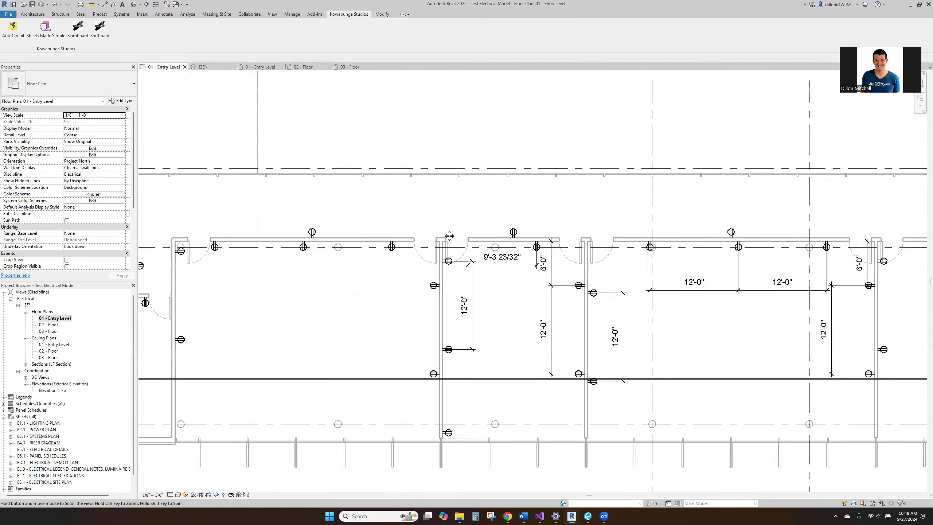
Review the receptacle layout on the entry level, from the lower classroom wing to the rooms along the adjoining wing.
middle_click_drag(293, 237, 538, 243)
middle_click_drag(269, 210, 430, 217)
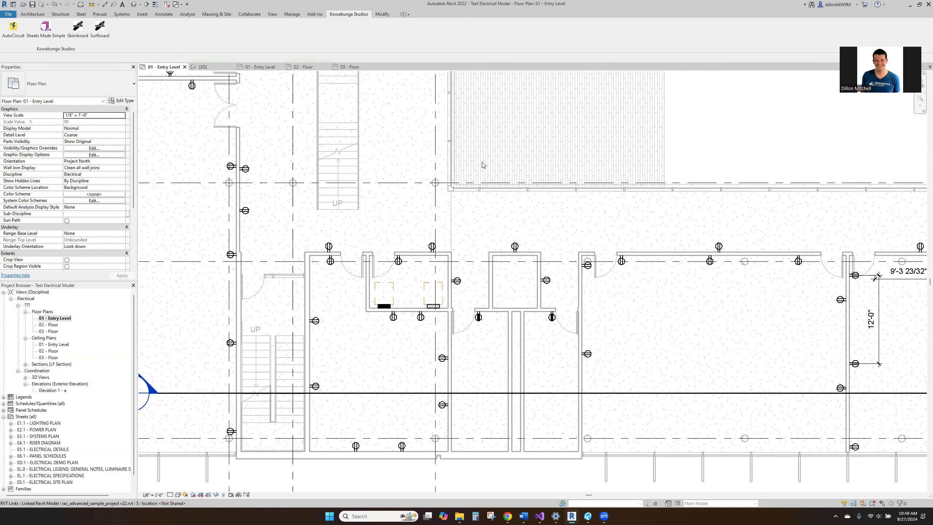
scroll(483, 165, "down", 2)
middle_click_drag(483, 165, 615, 258)
scroll(444, 226, "down", 2)
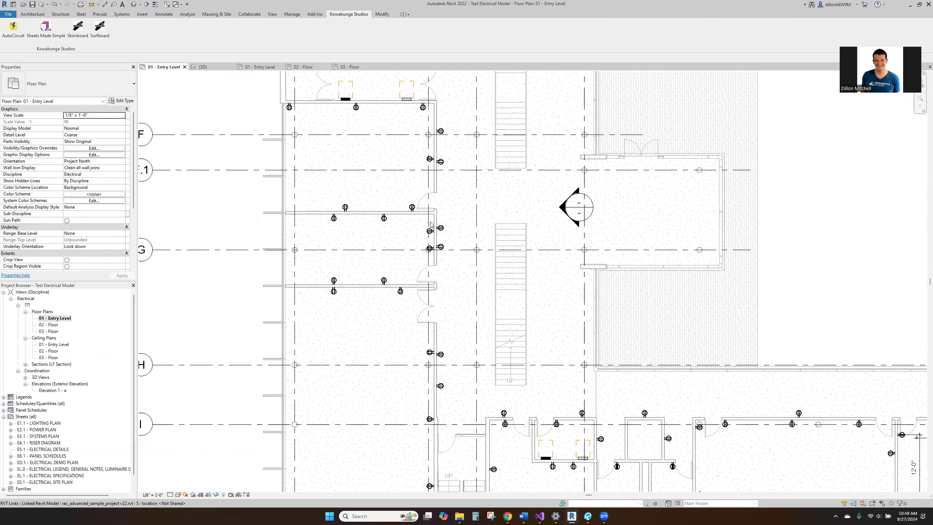
scroll(452, 258, "down", 2)
scroll(458, 282, "up", 2)
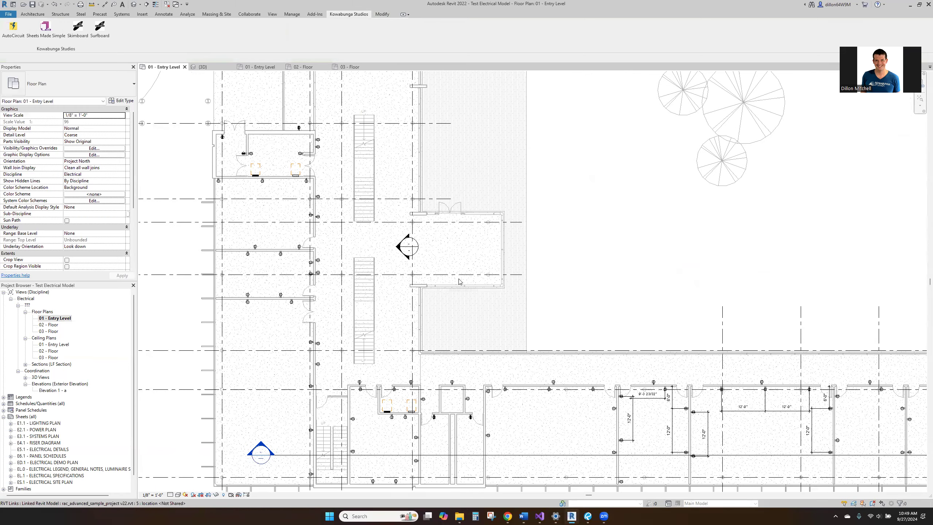
right_click(554, 383)
key("Escape")
key("Escape")
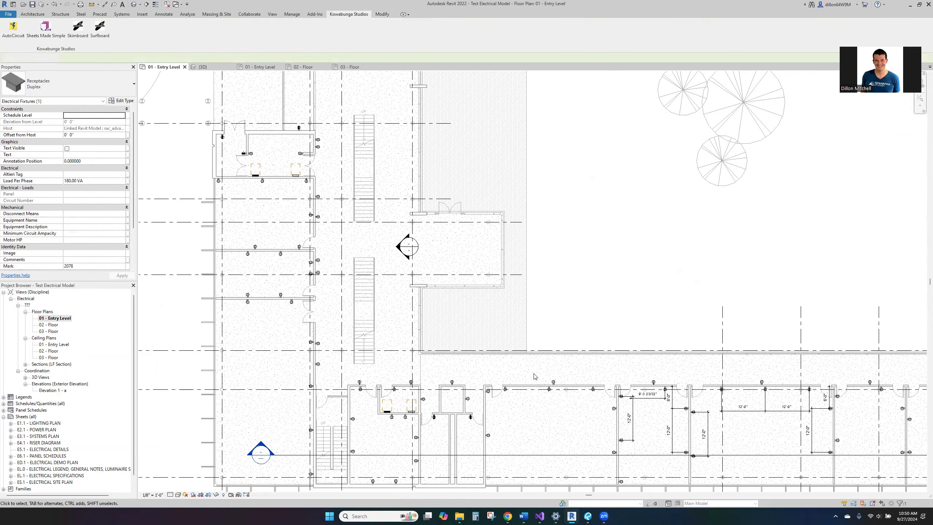
middle_click_drag(488, 383, 465, 345)
Check the 02 - Floor floor plan and open the 03 - Floor floor plan.
double_click(48, 324)
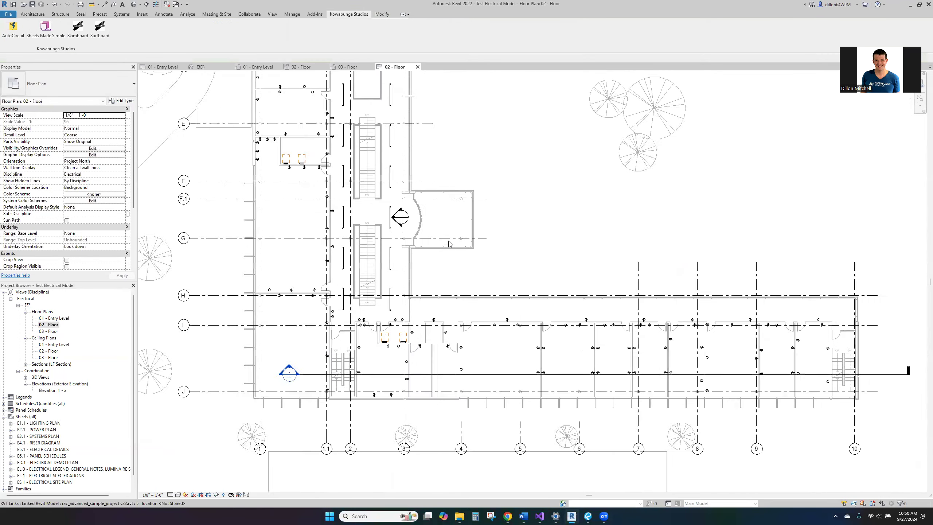
scroll(450, 244, "down", 2)
double_click(48, 331)
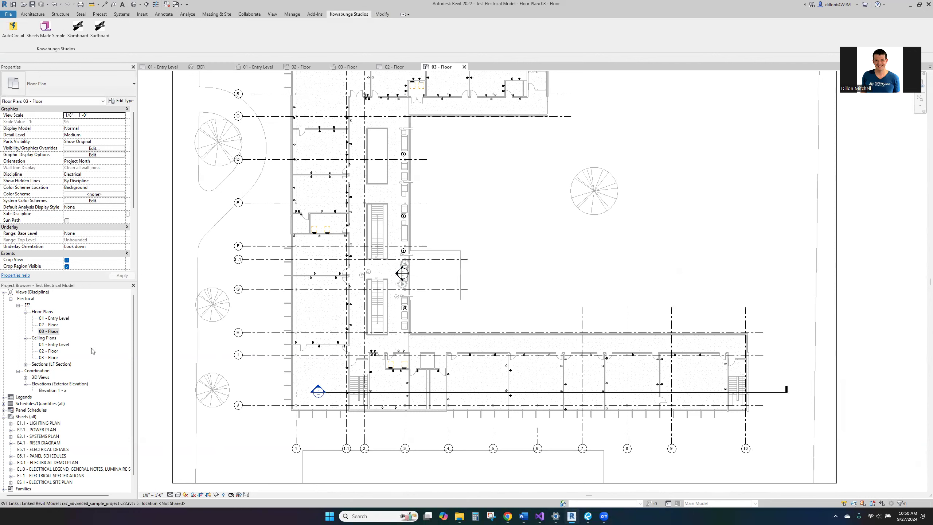
Tag all untagged rooms in the 03 - Floor plan, including elements from linked files.
left_click(163, 14)
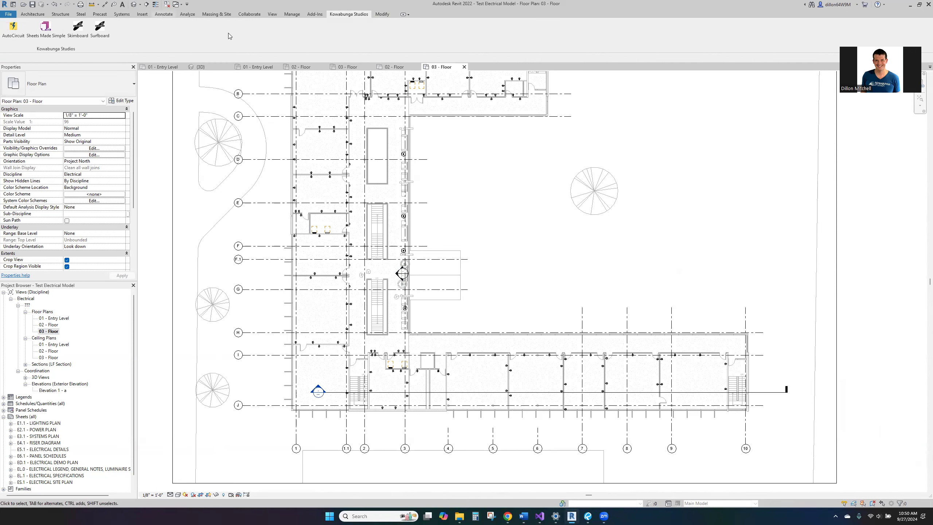
left_click(383, 31)
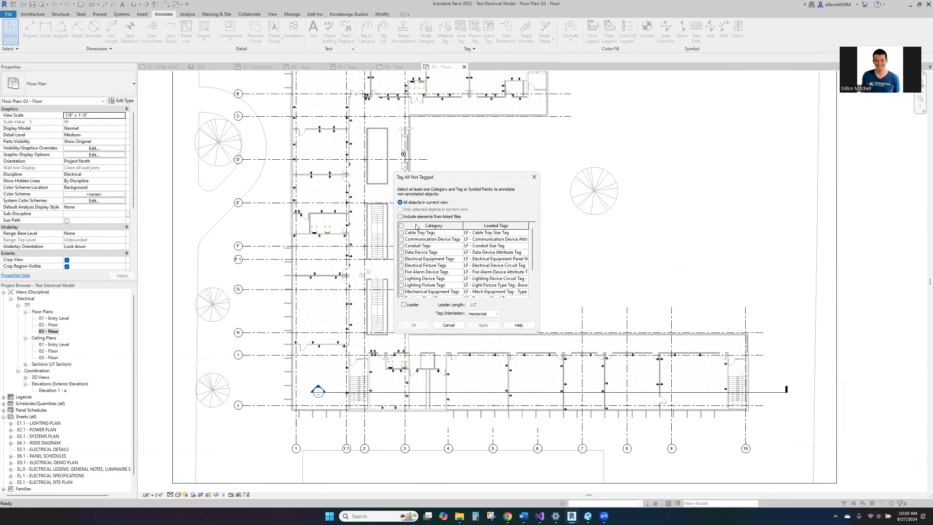
left_click(400, 217)
scroll(434, 261, "down", 2)
left_click(402, 272)
left_click(484, 325)
left_click(414, 324)
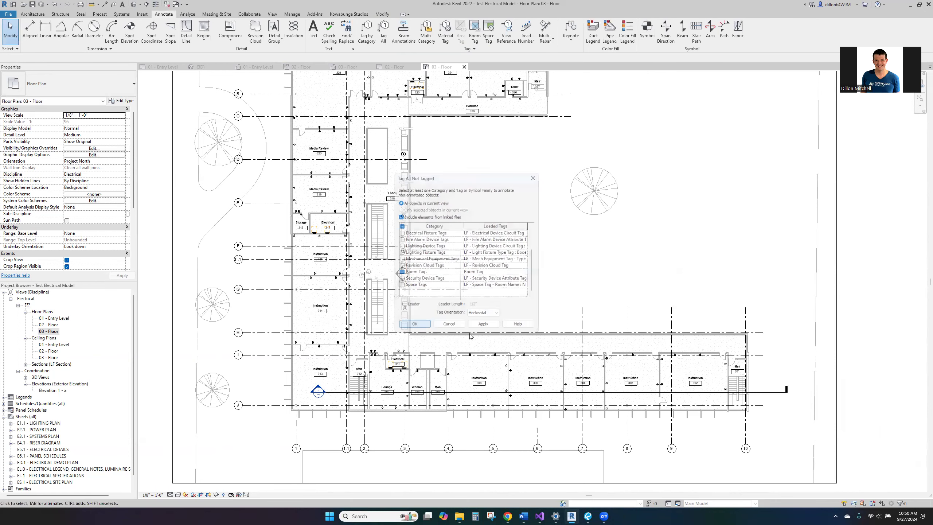
scroll(509, 392, "up", 1)
scroll(514, 366, "up", 3)
middle_click_drag(452, 337, 533, 297)
left_click_drag(377, 237, 586, 426)
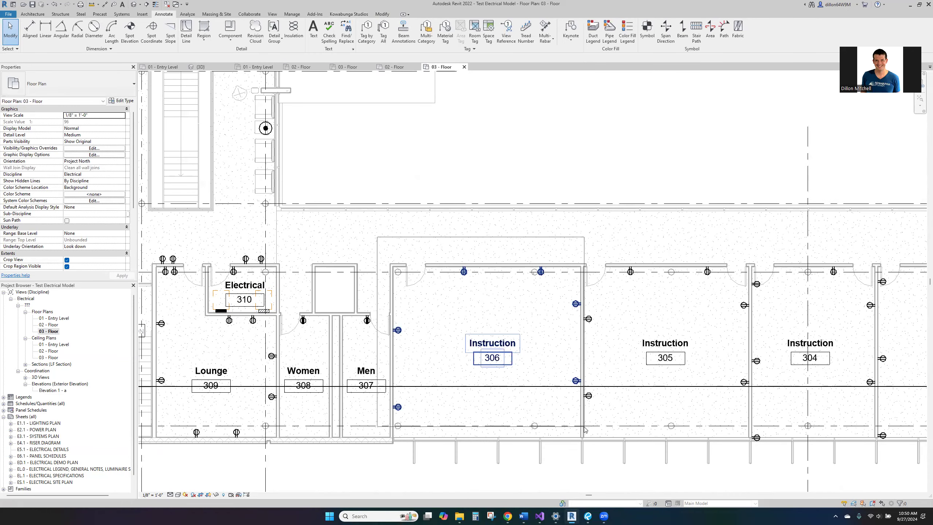
key("Delete")
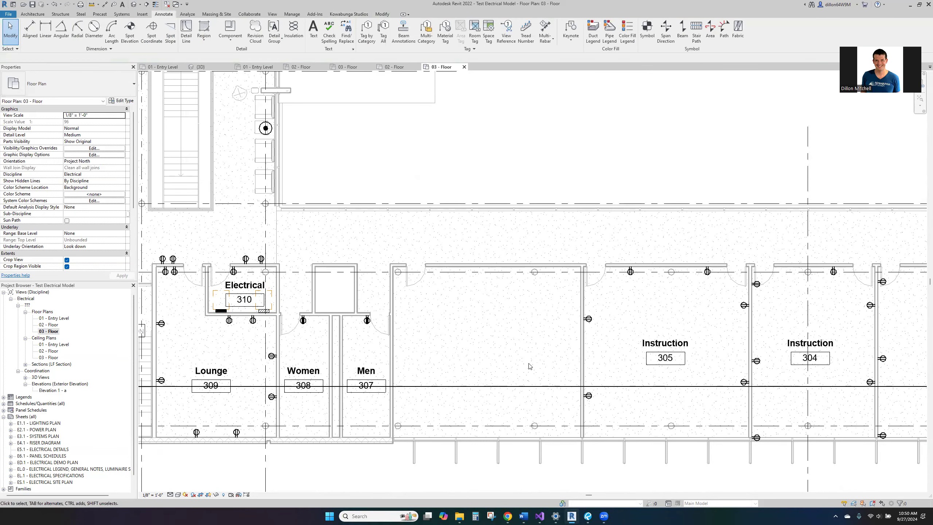
key("ctrl+z")
Delete all the receptacles in Instruction room 306 while keeping its room tag.
left_click_drag(433, 242, 584, 313)
left_click(575, 381, "ctrl")
left_click(398, 329, "ctrl")
key("Delete")
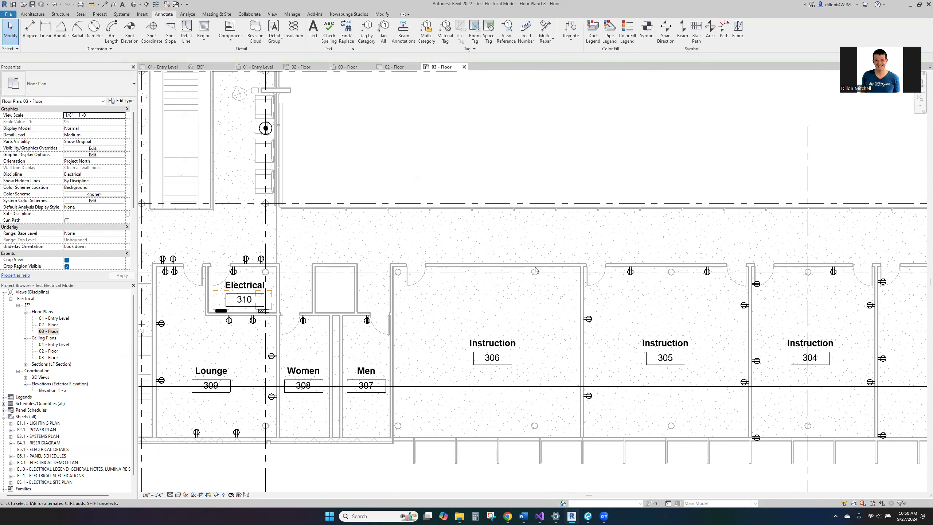
Start Surfboard with elements hosted to the linked model, rooms sorted by level and only 03 - Floor chosen for placement.
left_click(348, 14)
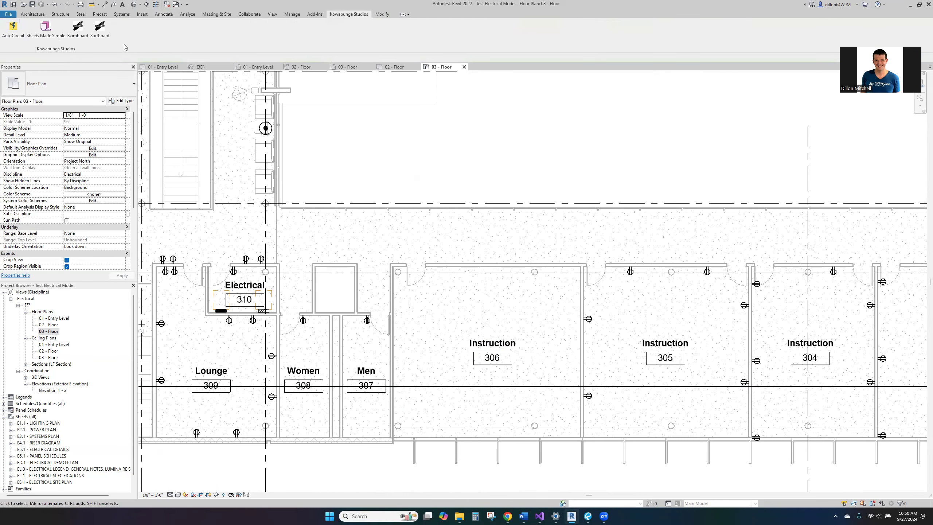
left_click(100, 31)
left_click(452, 276)
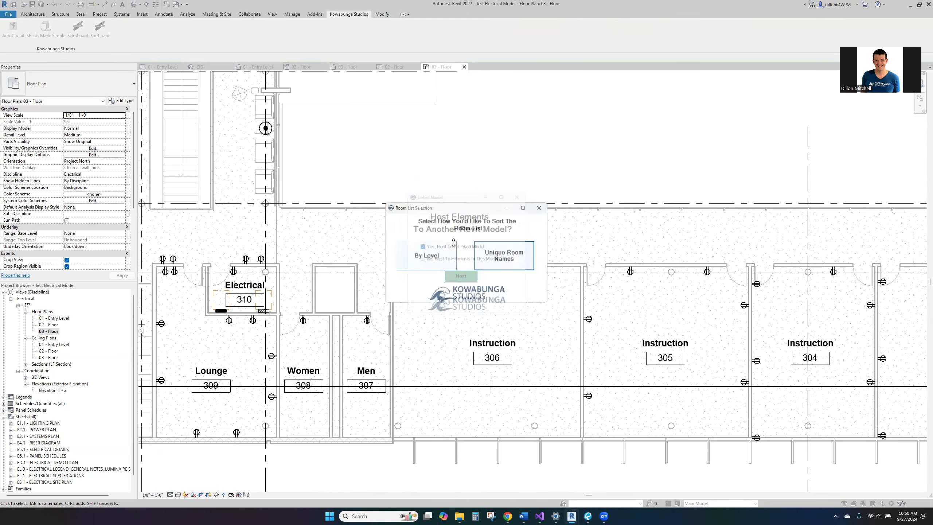
left_click(427, 256)
left_click(392, 187)
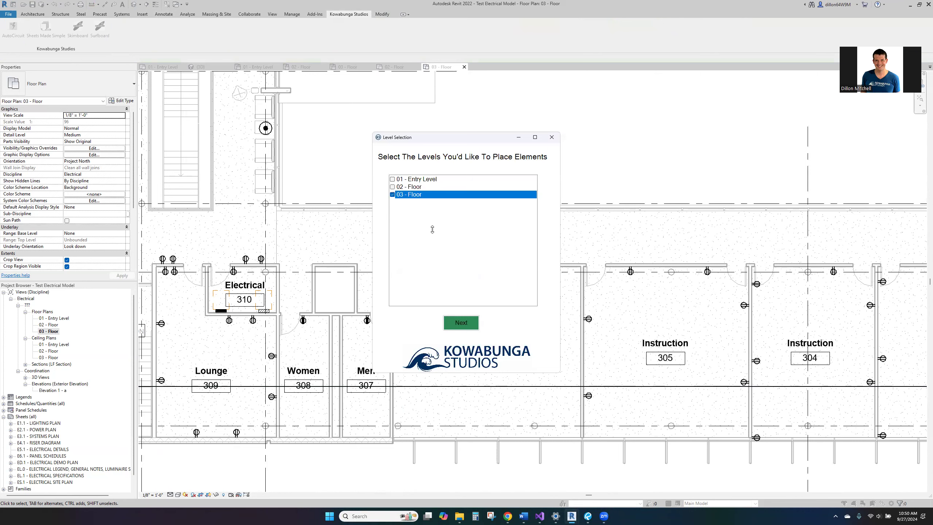
left_click(468, 312)
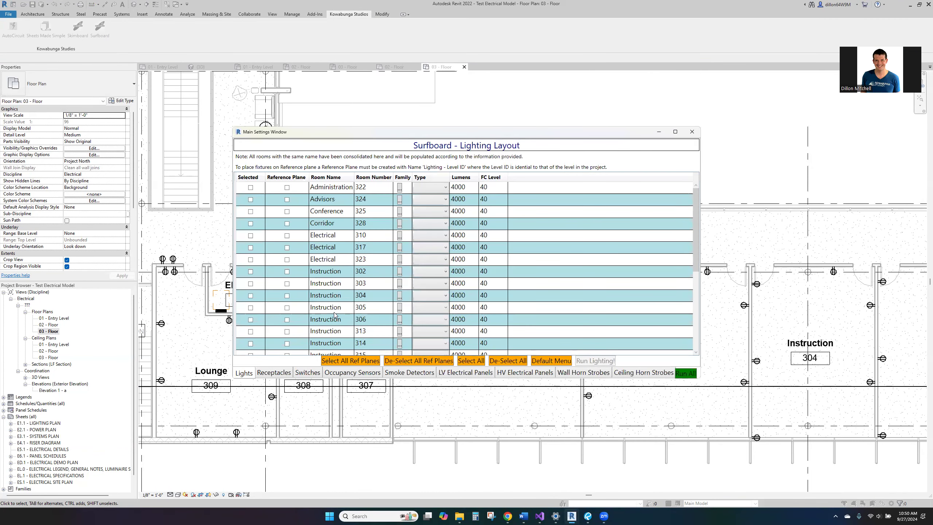
Set the receptacle defaults to Receptacles.rfa, type Duplex, quantity per wall placement with 2 per wall, and accept them.
left_click(274, 373)
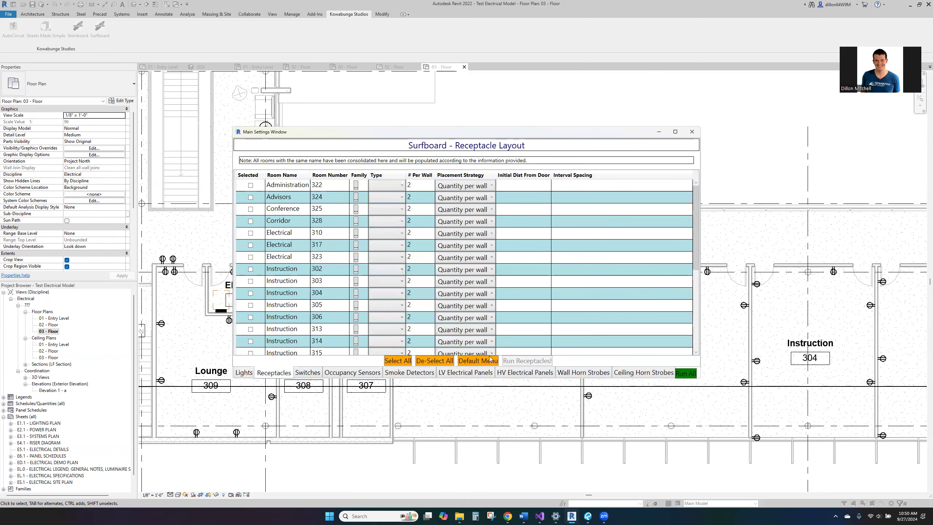
left_click(477, 360)
left_click(507, 291)
left_click(459, 247)
left_click(459, 255)
left_click(459, 234)
left_click(458, 263)
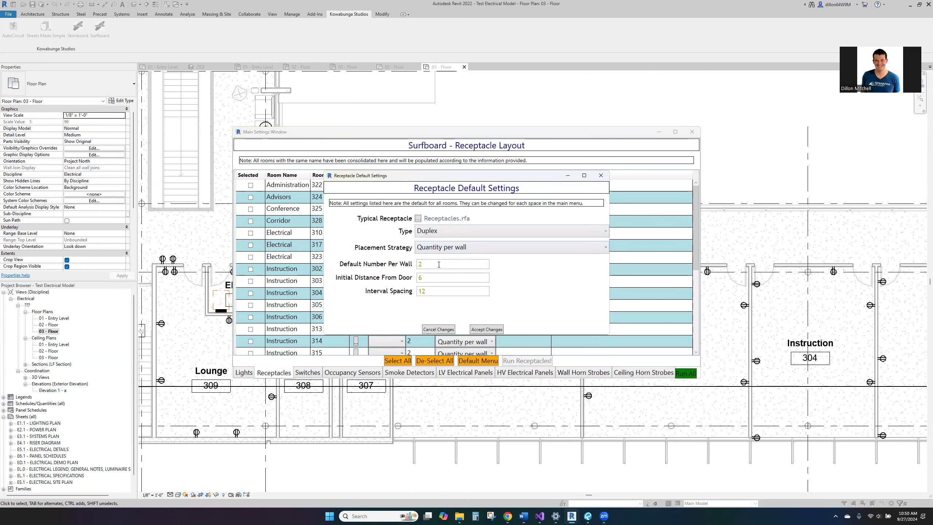
left_click(486, 330)
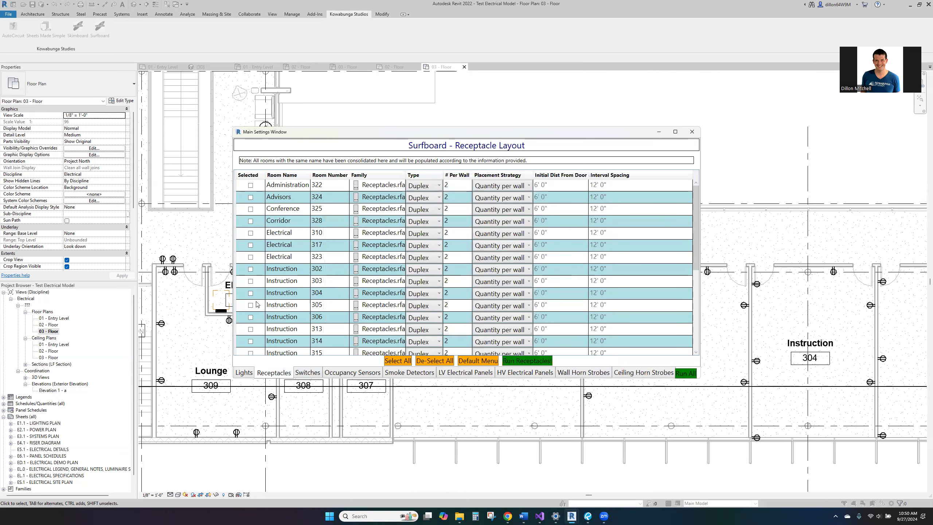
Select only Instruction room 306, set its receptacle type to Quadruplex and run the receptacle layout.
left_click(252, 318)
left_click(425, 322)
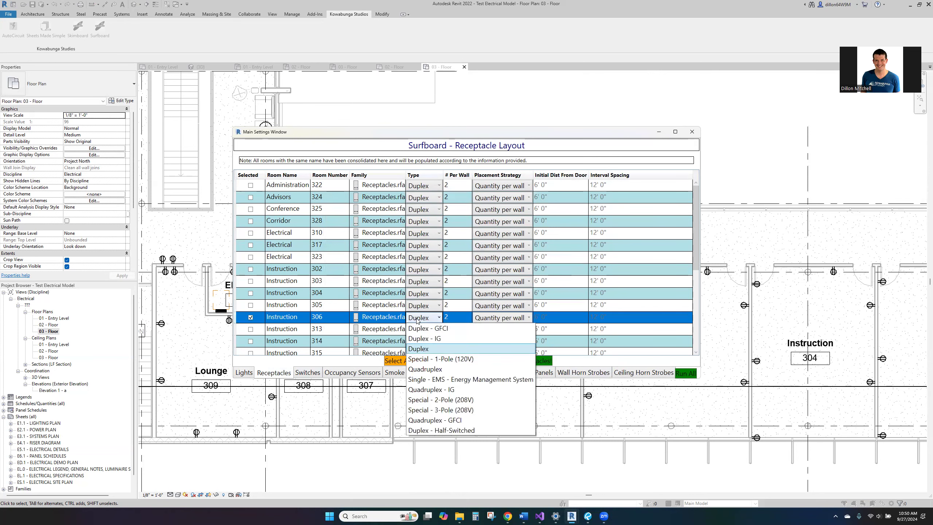
left_click(447, 370)
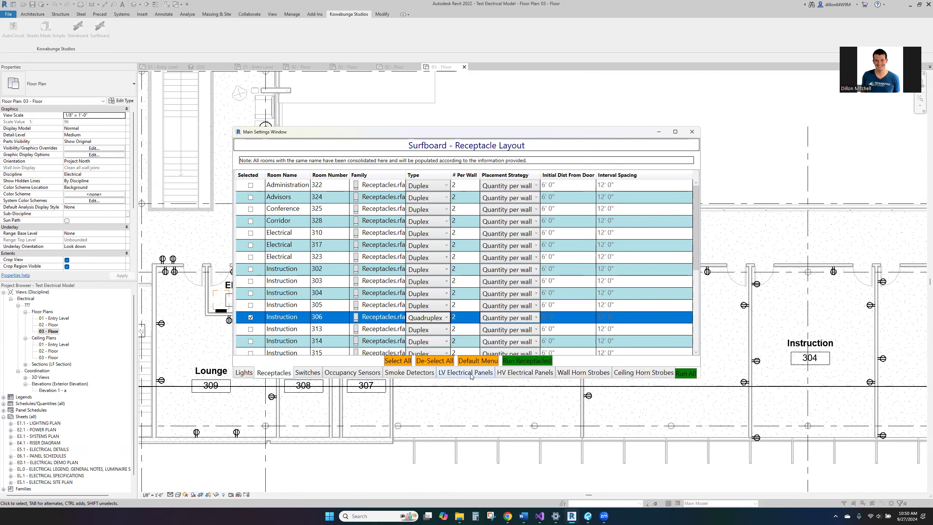
left_click(536, 362)
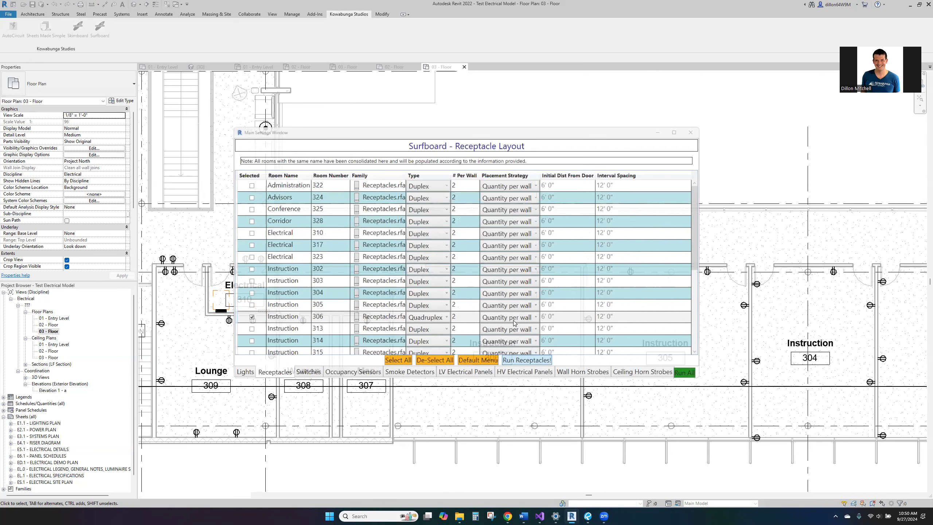
left_click(511, 257)
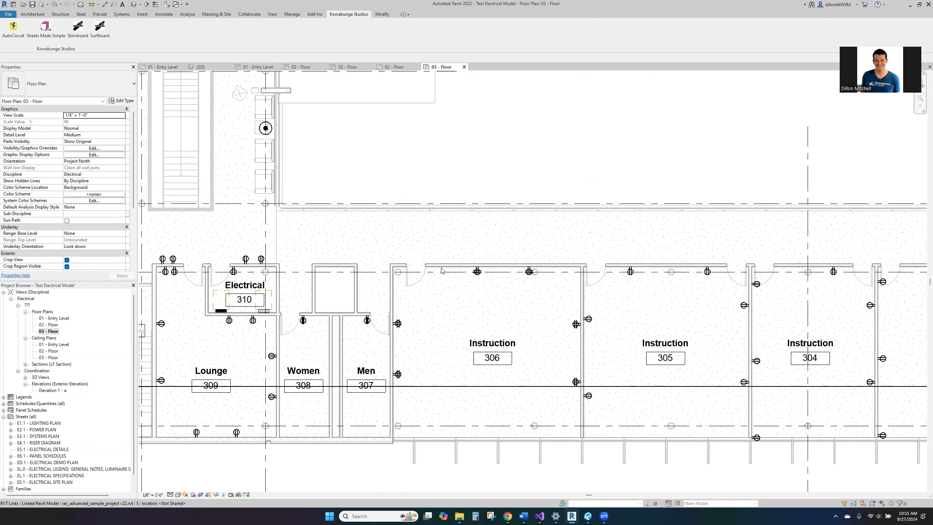
Highlight the quadruplex receptacles on the three walls of Instruction room 306 to check their placement.
middle_click_drag(540, 307, 506, 313)
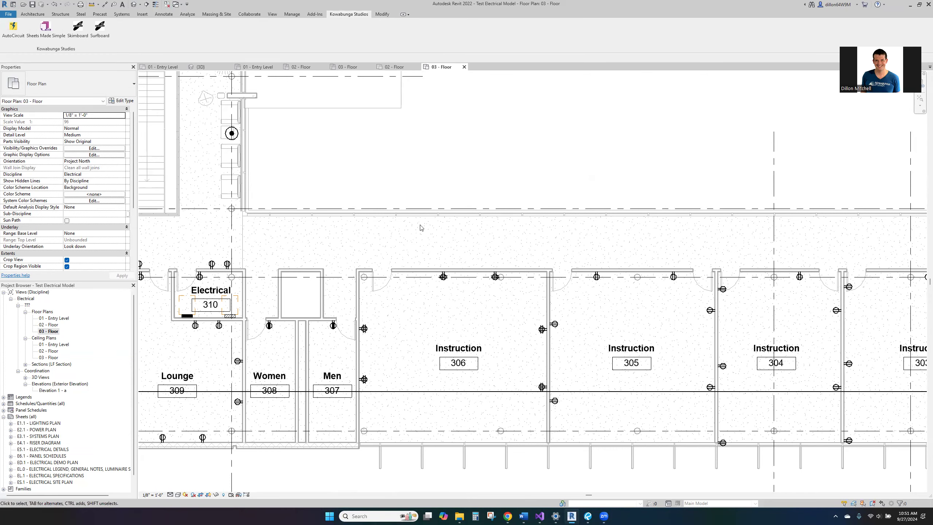
left_click(443, 278)
left_click(495, 276, "ctrl")
left_click(542, 329, "ctrl")
left_click(541, 387, "ctrl")
left_click(364, 379, "ctrl")
left_click(364, 329, "ctrl")
left_click(504, 301)
Move the corridor-wall receptacles in room 306 closer to the door, and the pair beside the Men's room farther down their wall.
left_click_drag(426, 257, 468, 314)
left_click(364, 329)
left_click(364, 379, "ctrl")
left_click_drag(364, 380, 365, 402)
Delete the upper quadruplex receptacle on the wall between Instruction rooms 306 and 305.
left_click(542, 330)
left_click_drag(543, 330, 542, 301)
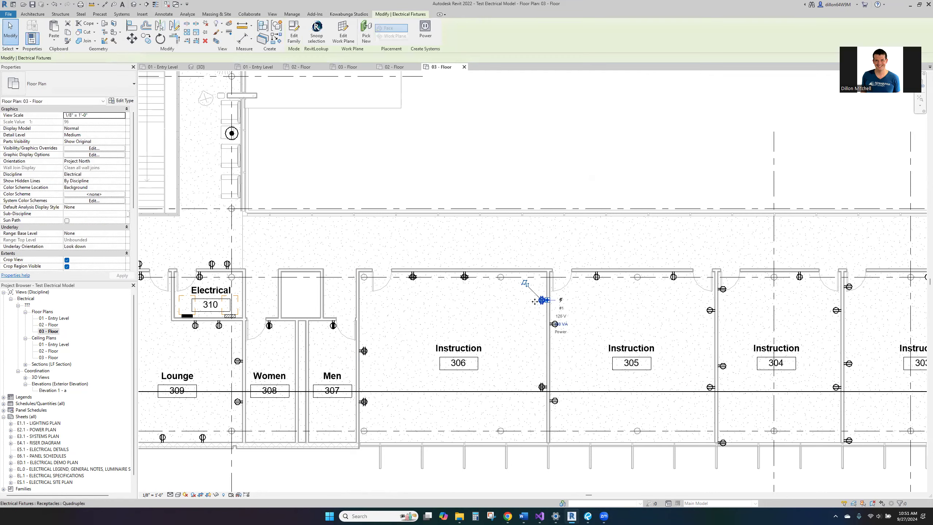
key("Delete")
left_click(542, 387)
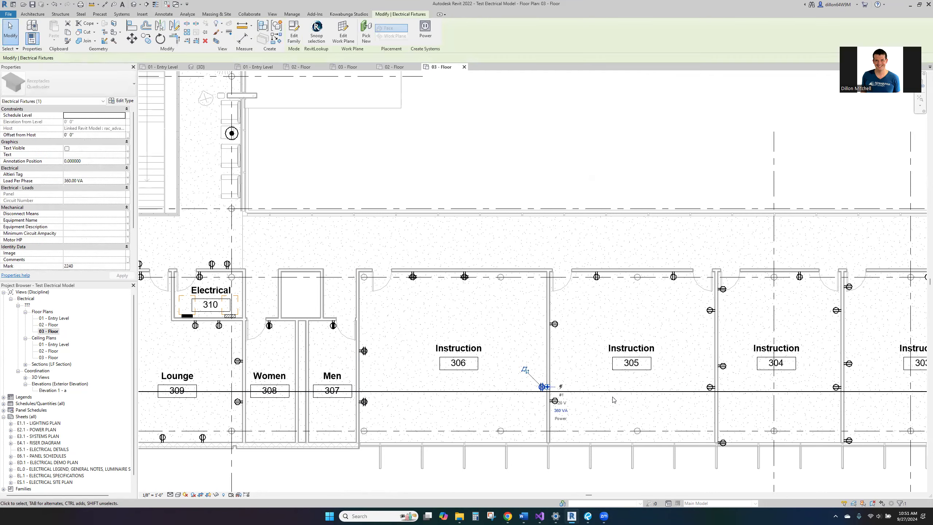
left_click(610, 396)
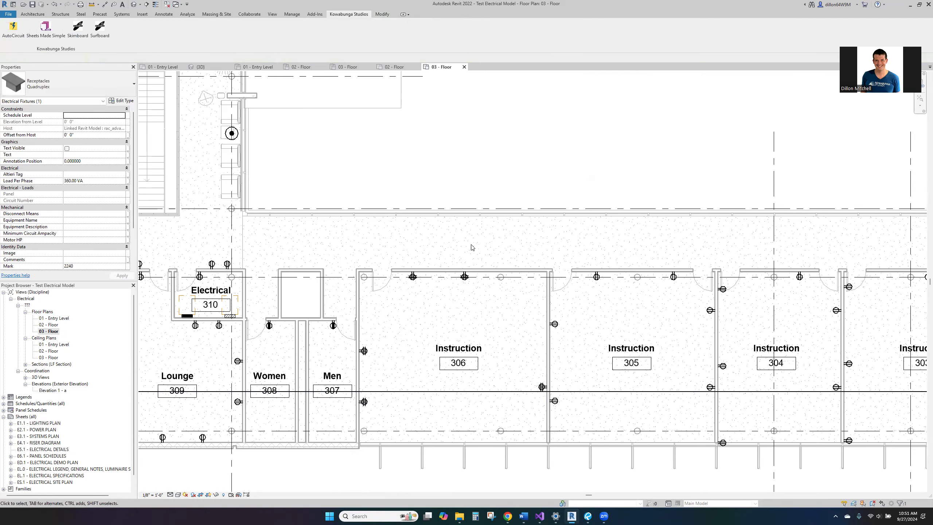
Create a power circuit from the five quadruplex receptacles in Instruction room 306 and assign it to panel RP3-1.
left_click_drag(397, 246, 551, 404)
left_click(364, 352, "ctrl")
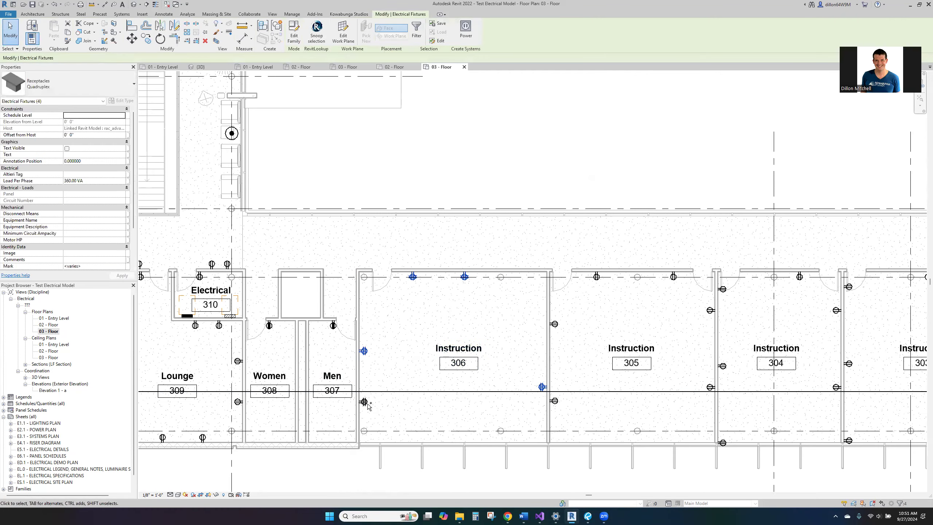
left_click(363, 402, "ctrl")
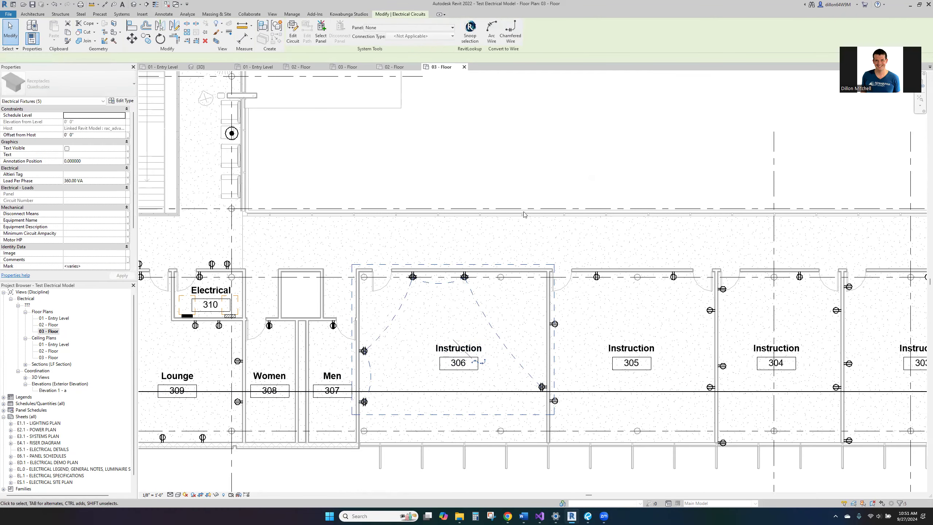
left_click(465, 31)
left_click(406, 31)
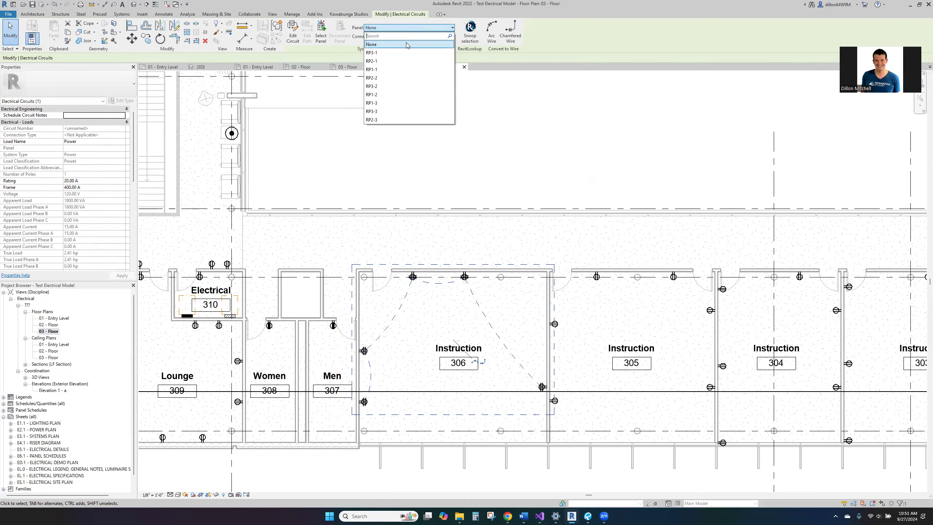
left_click(410, 53)
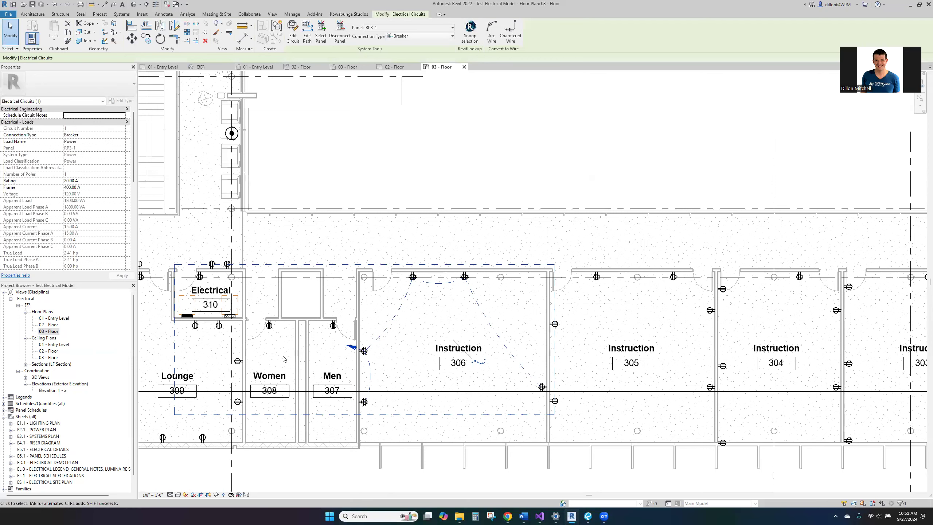
key("Escape")
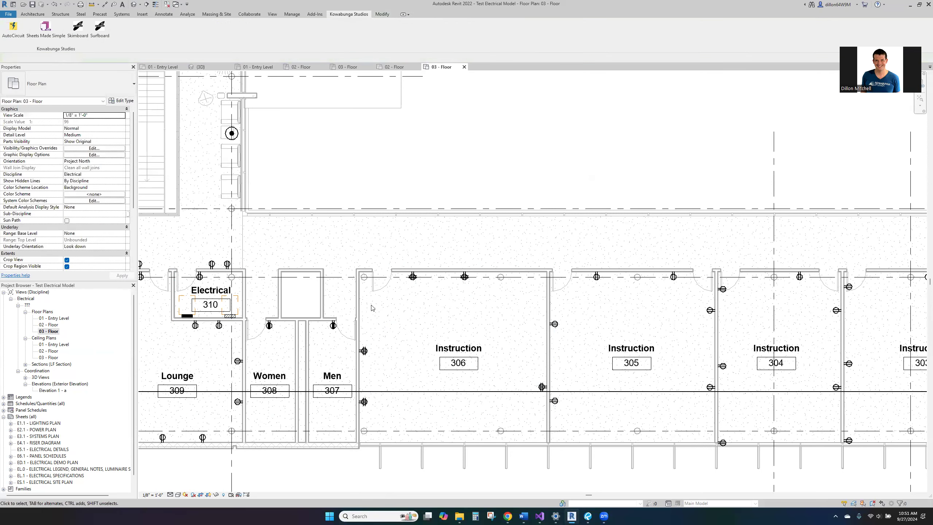
Examine the electrical circuit properties of the corridor-wall receptacle nearest the door in room 306, including load, voltage drop and wire size.
left_click(412, 279)
left_click(440, 15)
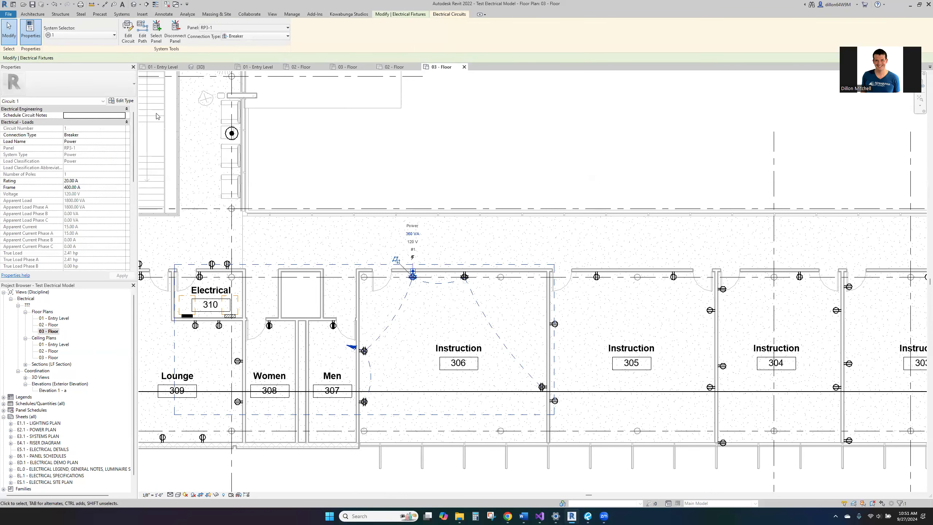
scroll(88, 169, "down", 2)
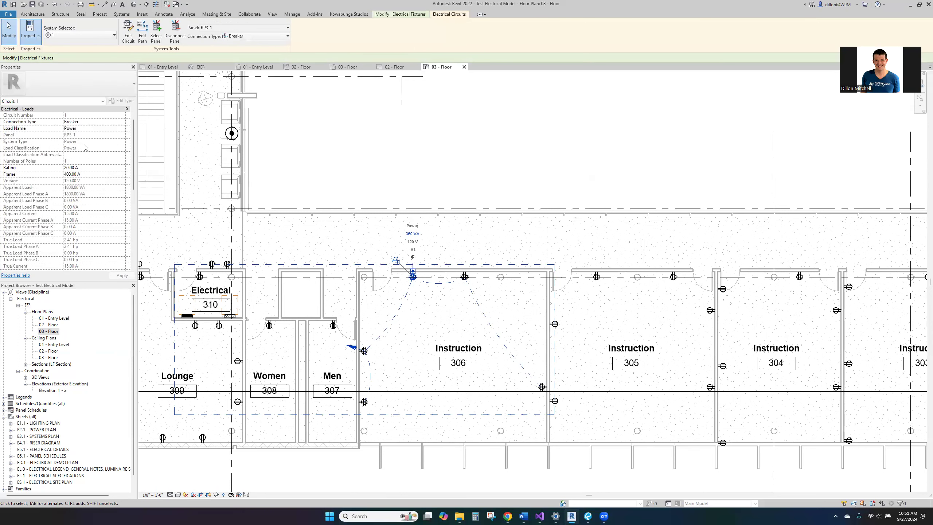
scroll(100, 235, "down", 5)
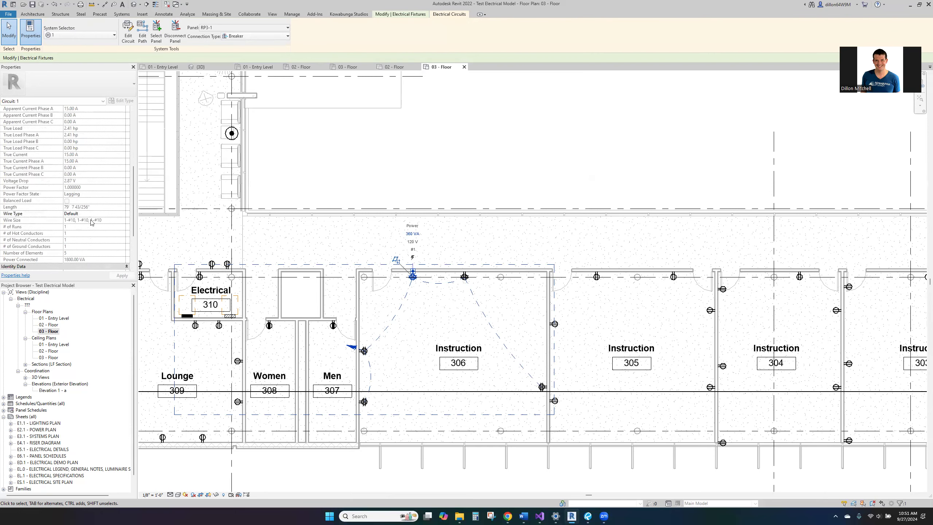
left_click(485, 291)
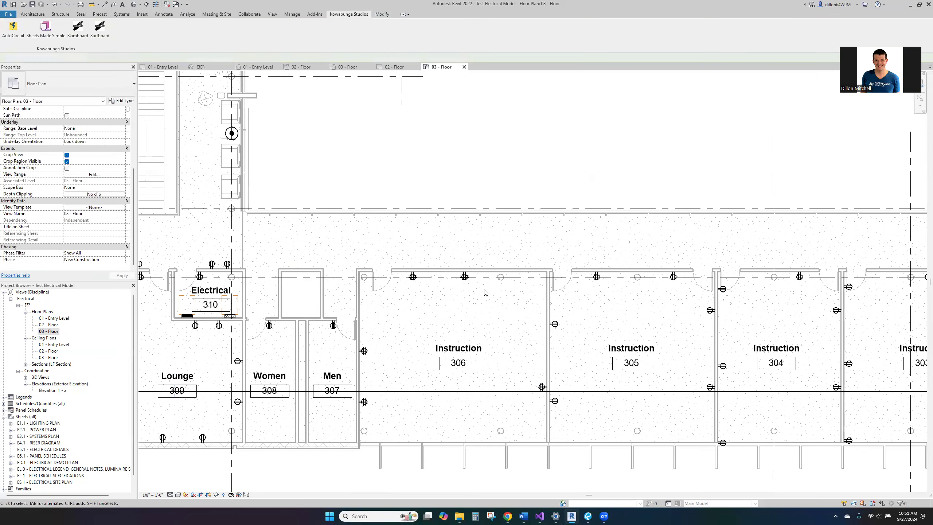
scroll(392, 255, "down", 3)
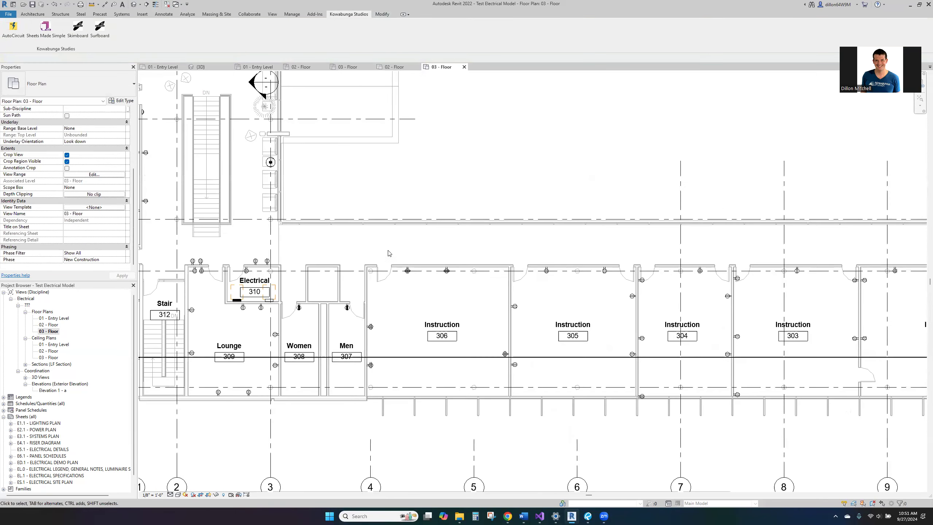
scroll(447, 276, "down", 2)
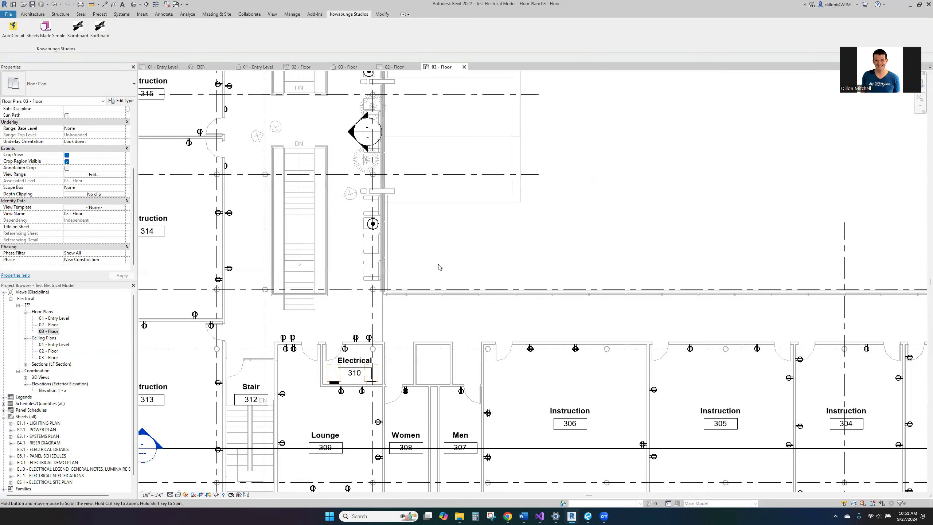
middle_click_drag(545, 309, 418, 404)
middle_click_drag(383, 357, 480, 255)
scroll(476, 263, "down", 1)
scroll(474, 266, "up", 1)
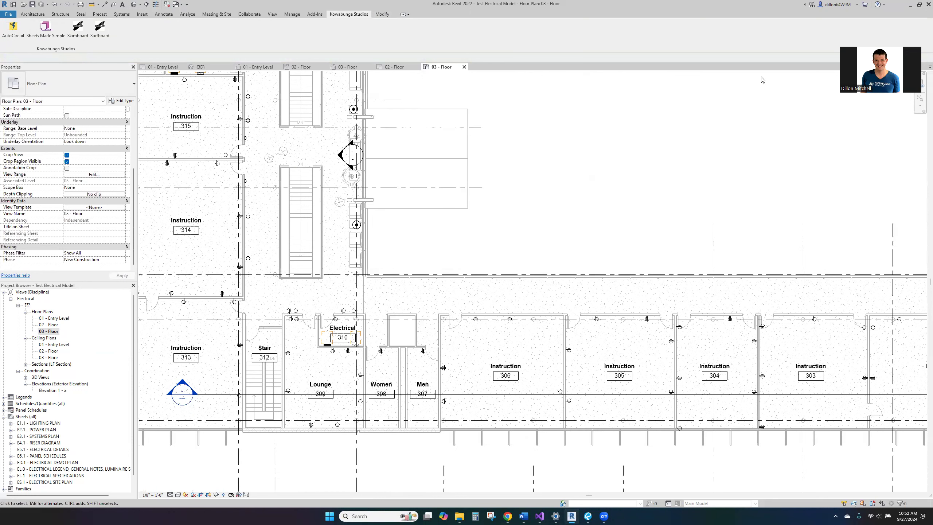